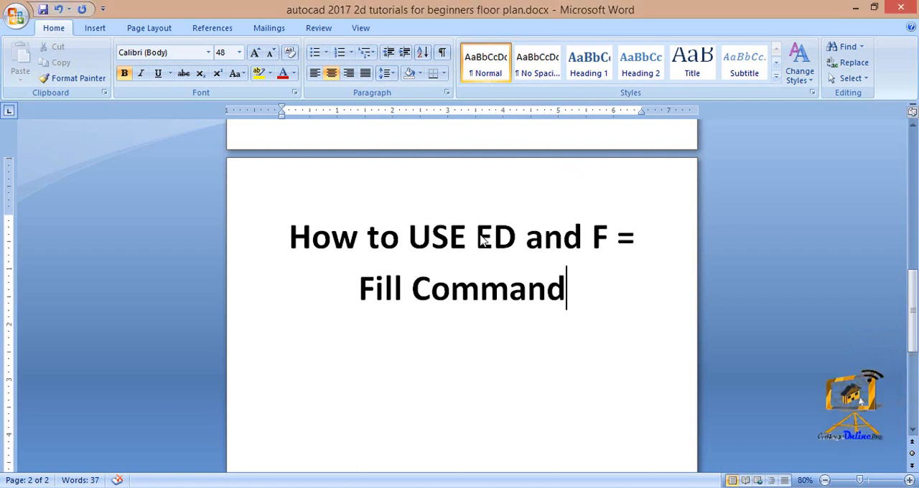
- Highlight the ED and F command names in the heading and switch to the room2.dwg drawing in AutoCAD
left_click_drag(475, 237, 516, 237)
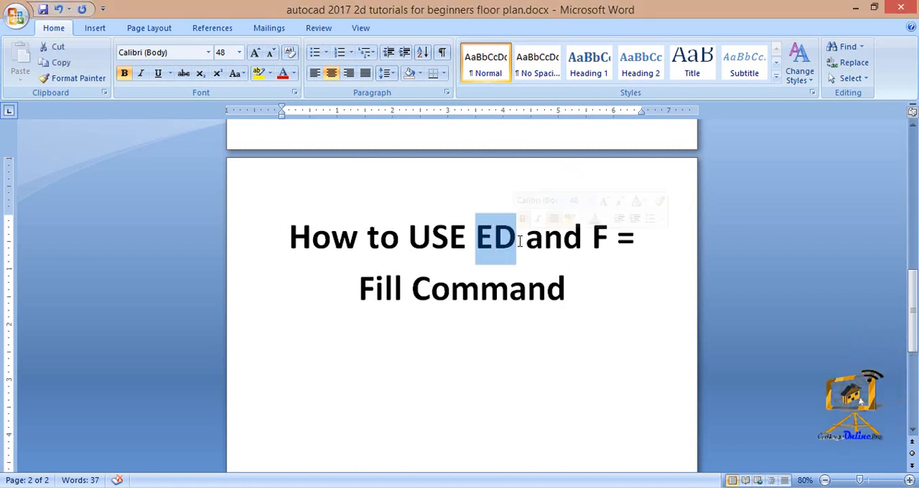
left_click_drag(593, 238, 610, 238)
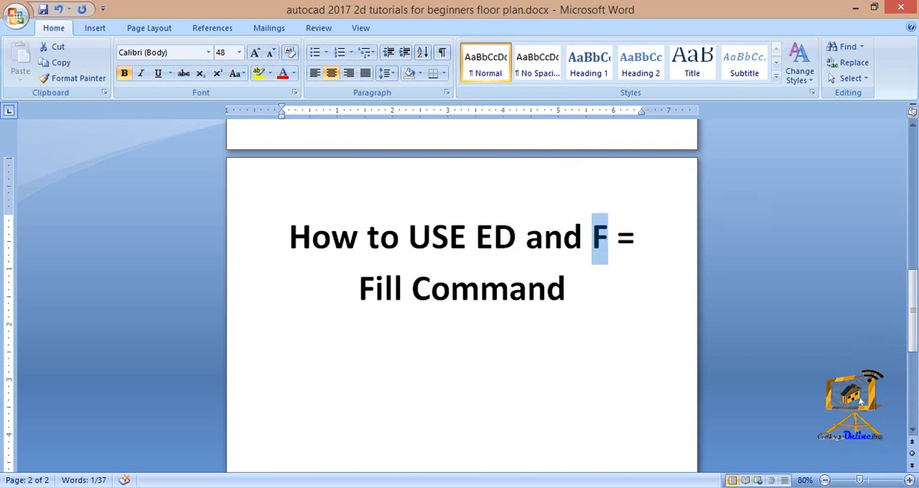
mouse_move(331, 485)
left_click(330, 428)
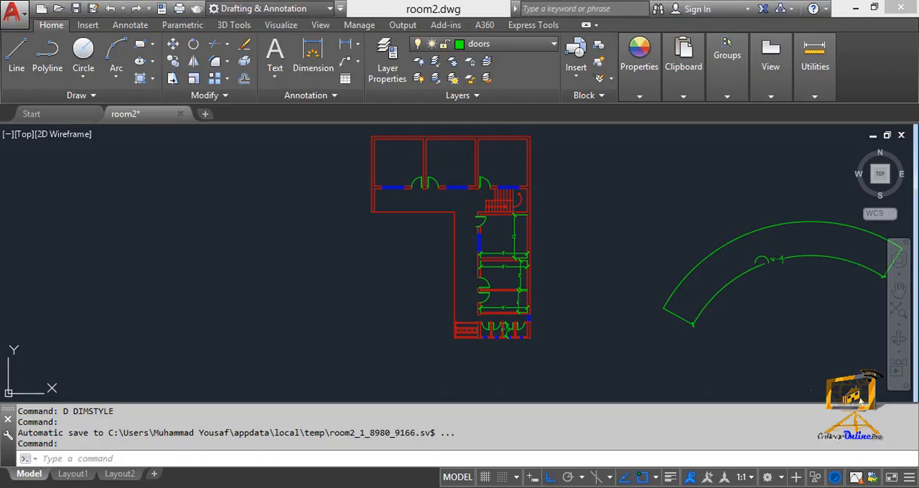
- Locate the bedroom with the dimensioned corner room and examine the horizontal dimension below that small room
middle_click_drag(661, 236, 346, 252)
scroll(323, 255, "up", 1)
scroll(349, 251, "down", 3)
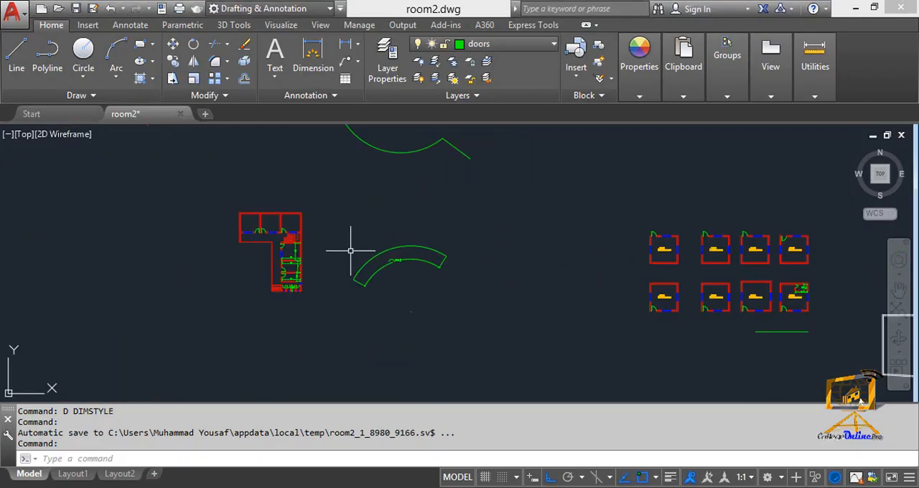
middle_click_drag(638, 280, 429, 219)
scroll(577, 278, "up", 5)
middle_click_drag(533, 242, 476, 413)
scroll(502, 309, "up", 4)
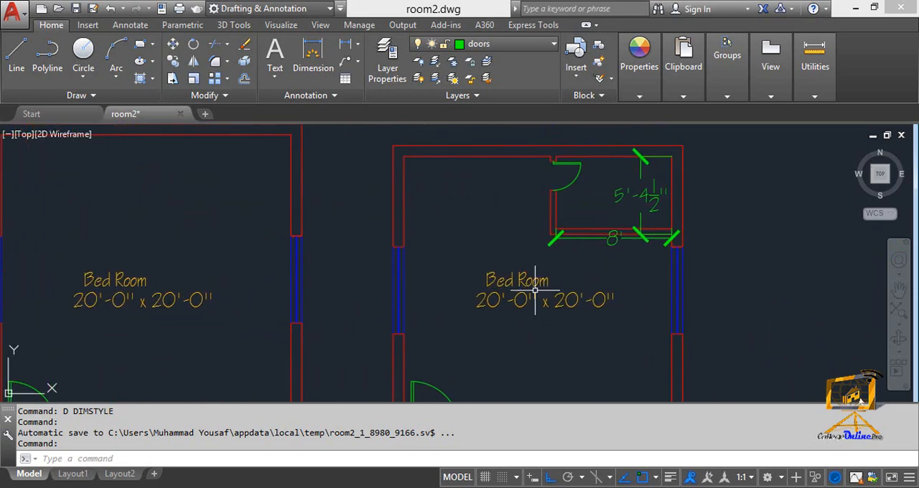
key("Escape")
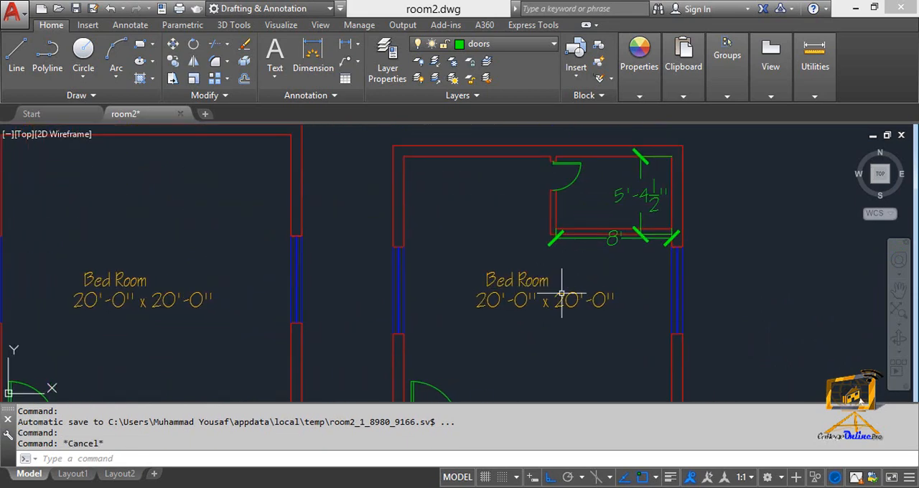
scroll(556, 266, "up", 2)
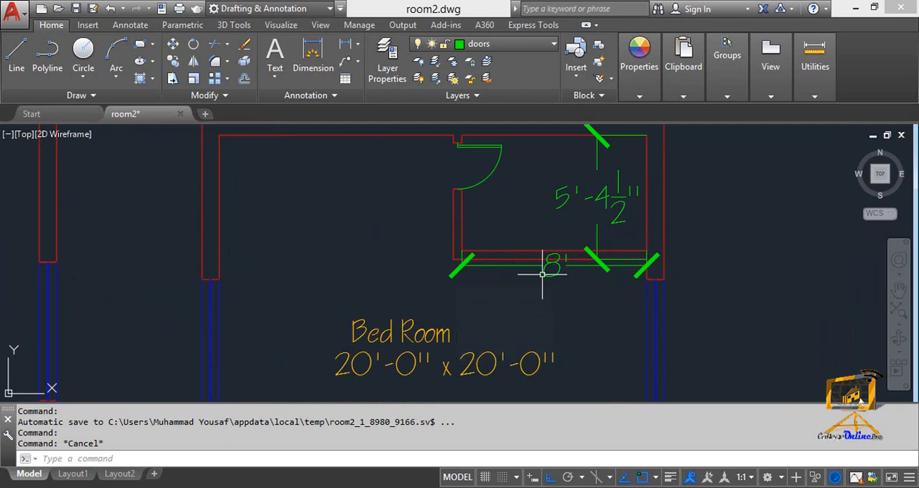
scroll(545, 280, "down", 3)
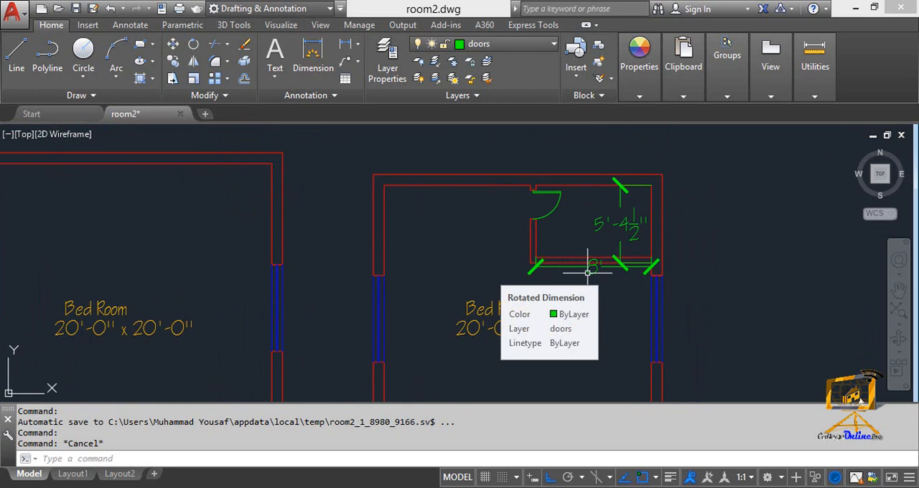
scroll(587, 272, "up", 2)
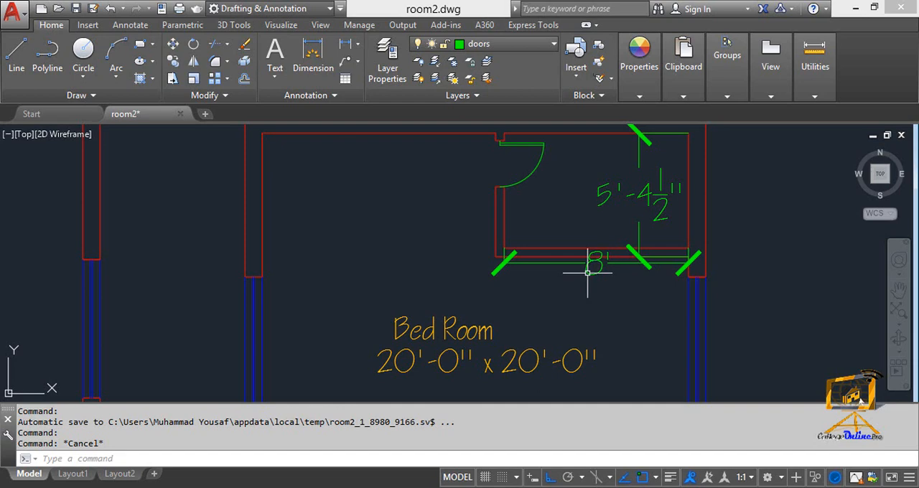
type("e")
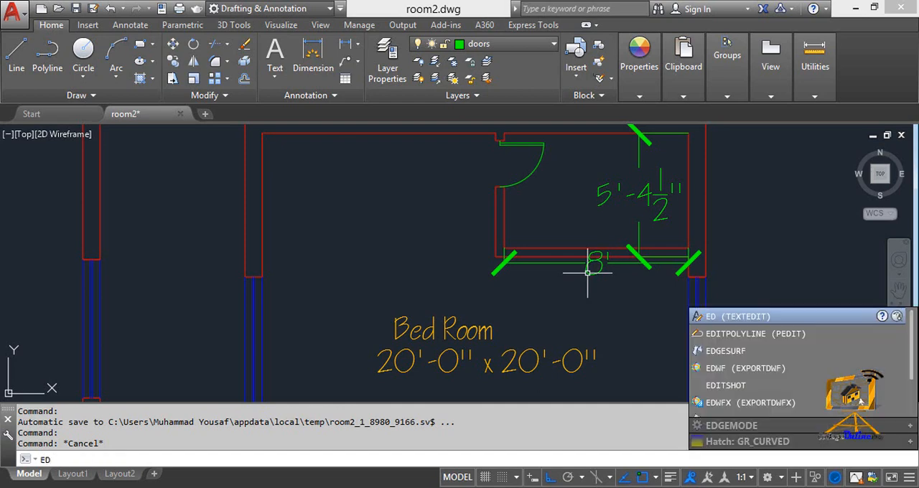
key("Return")
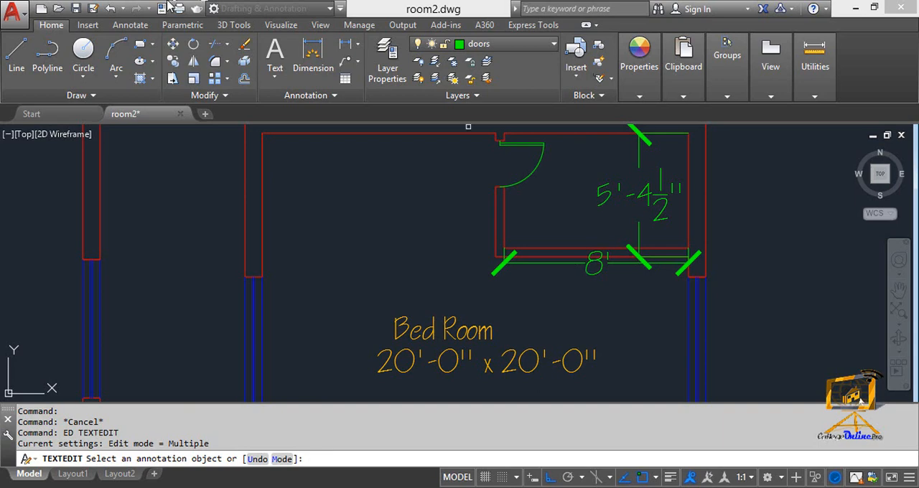
left_click(131, 26)
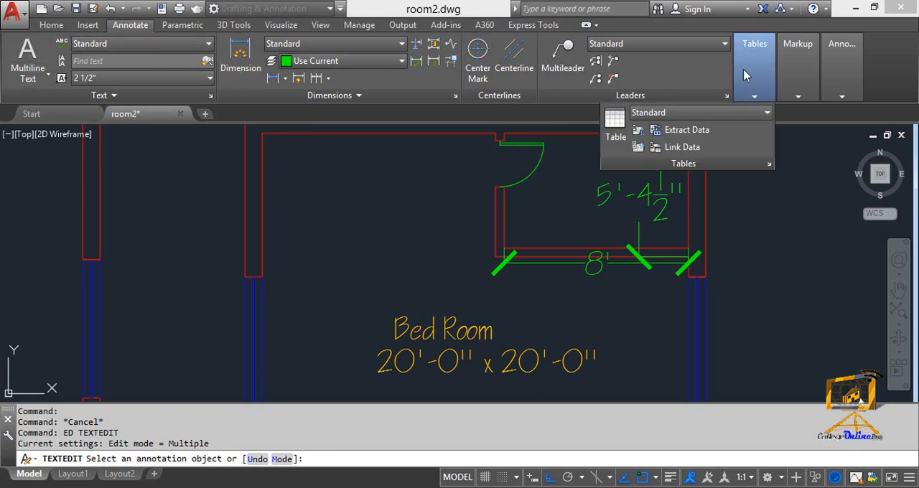
mouse_move(809, 71)
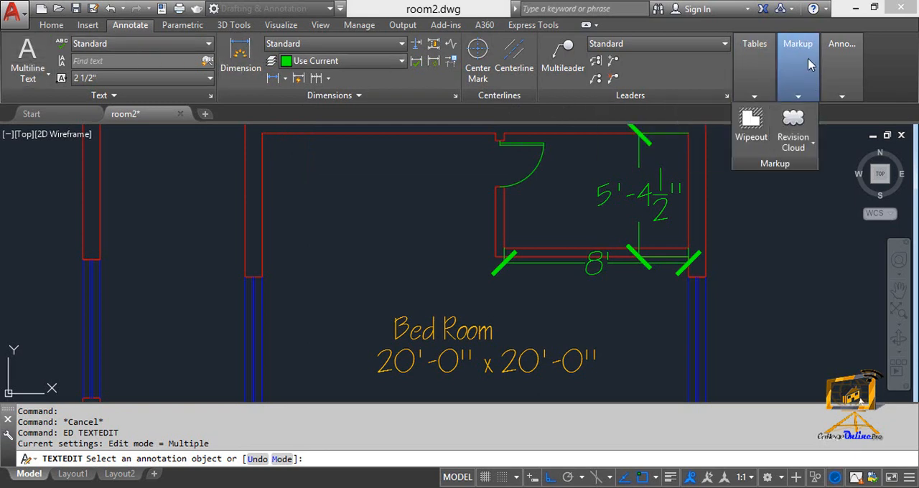
mouse_move(836, 63)
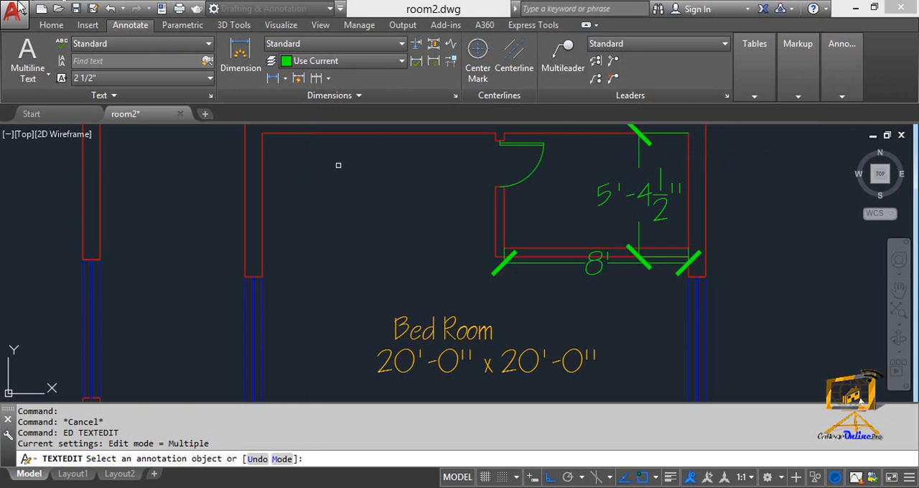
left_click(58, 26)
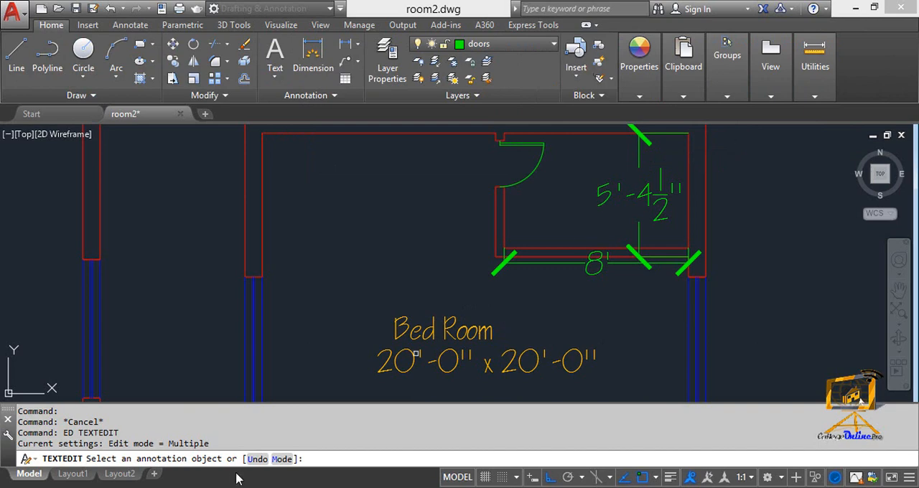
key("Escape")
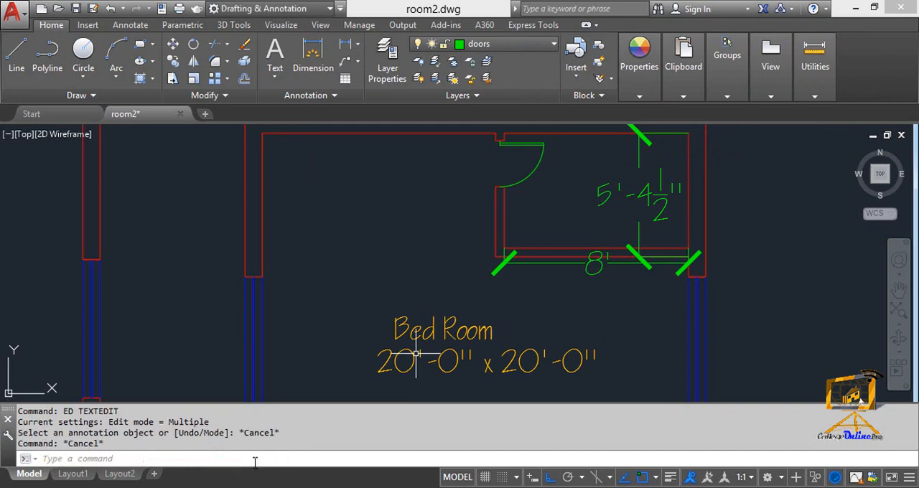
- Replace the text of the 8' dimension below the bedroom's corner room with 10'-6" using the ED text edit command
type("ed")
key("Return")
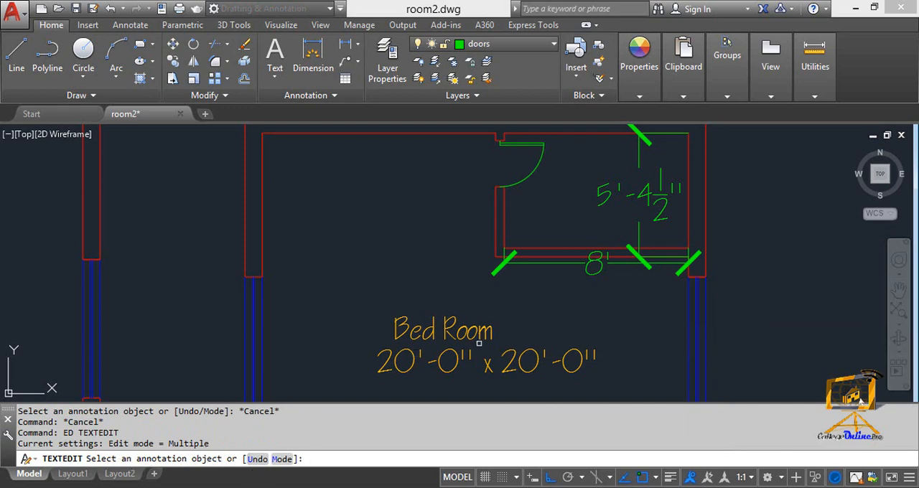
left_click(594, 264)
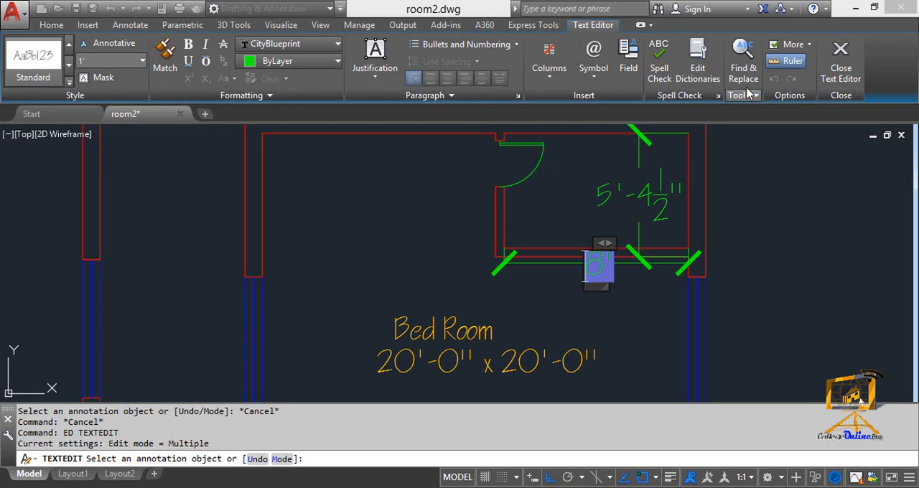
double_click(591, 262)
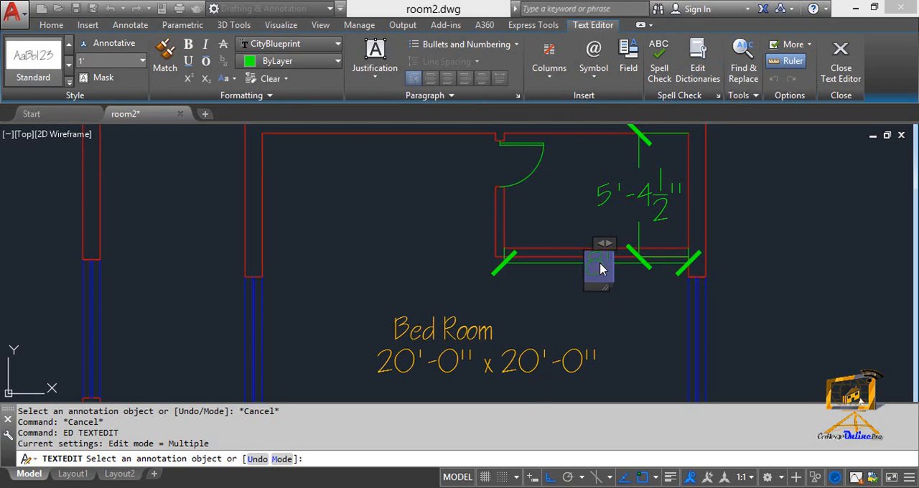
double_click(610, 263)
key("Delete")
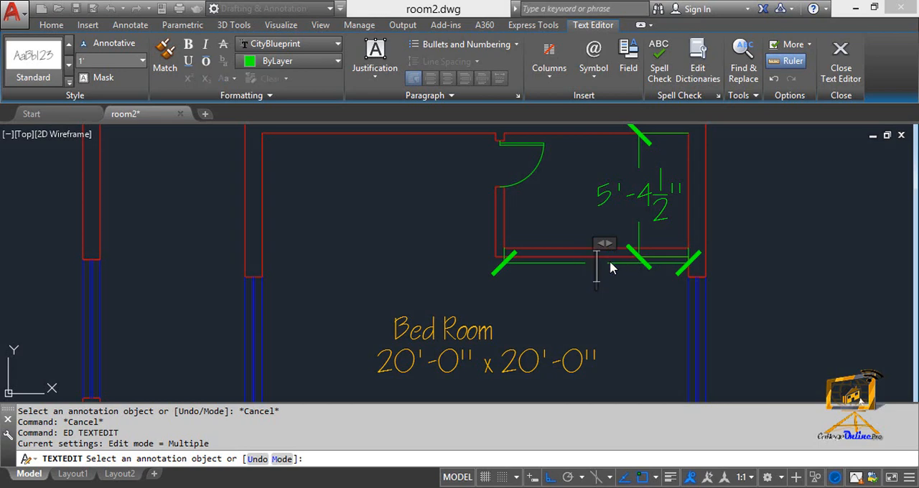
type("10'")
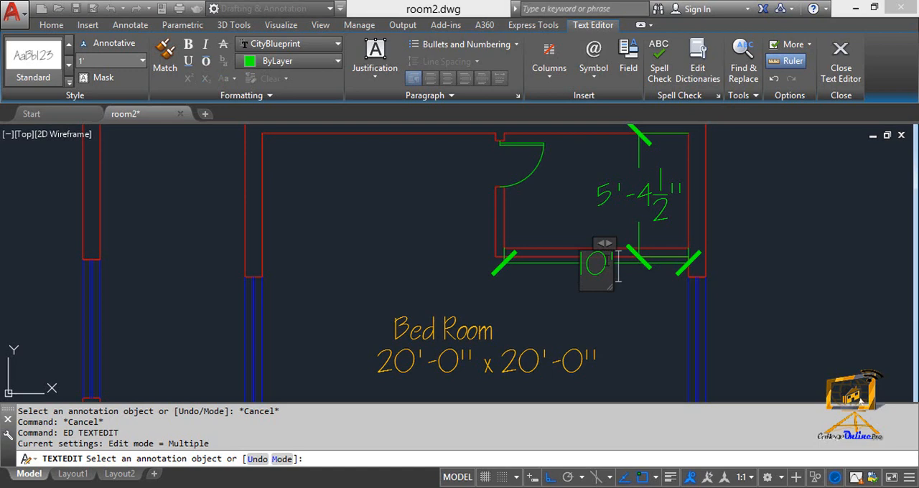
type("-")
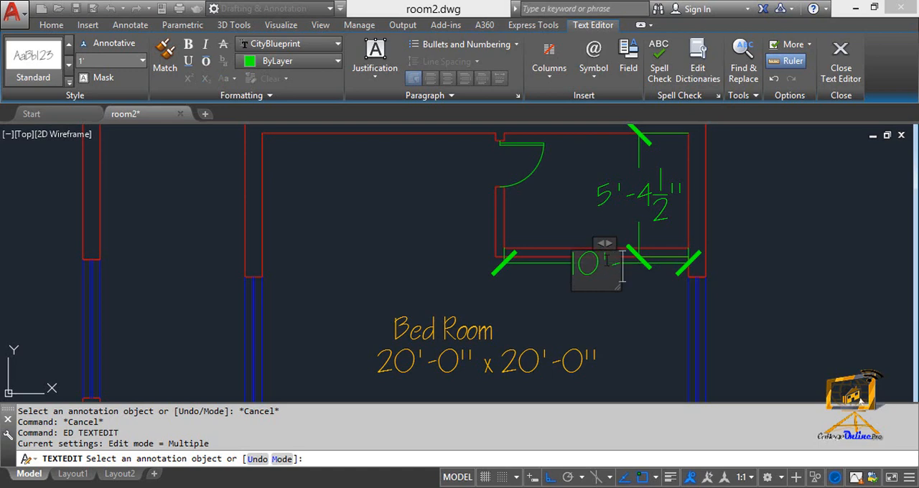
type("6\"")
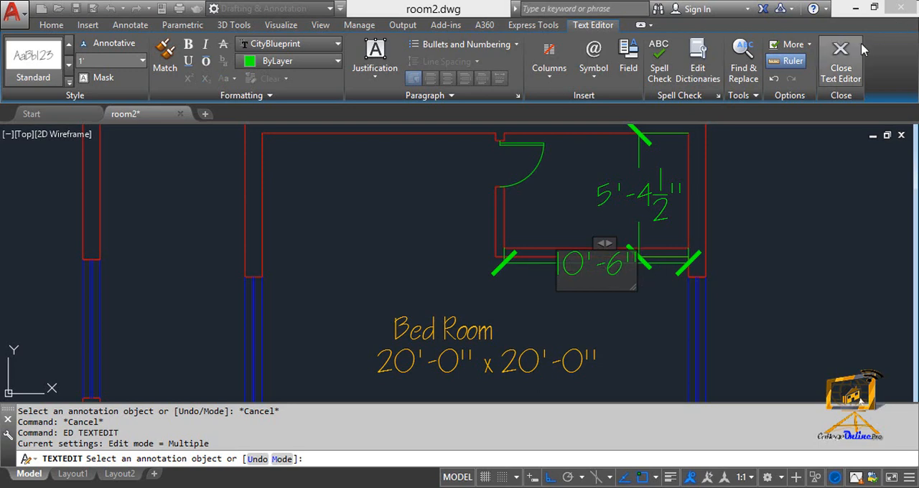
left_click(843, 58)
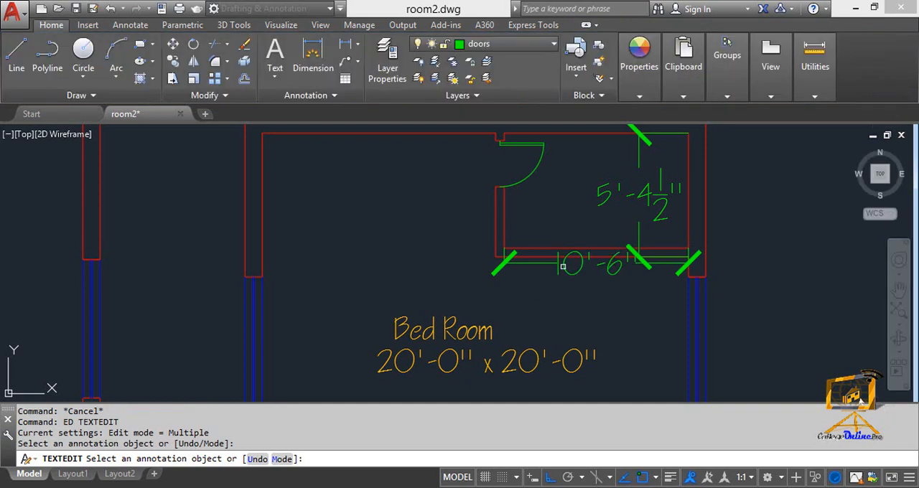
- Look over the lower row of bedroom plans and their labels, and end the text editing command
scroll(562, 268, "down", 6)
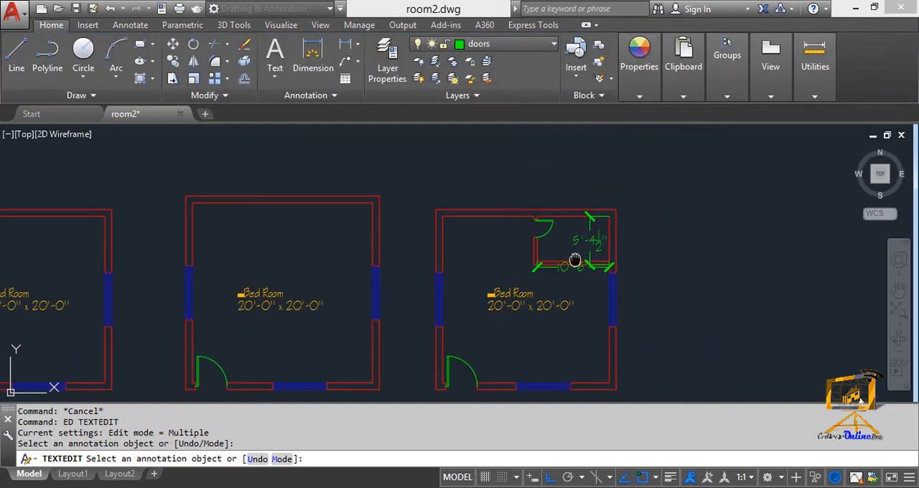
scroll(667, 252, "down", 2)
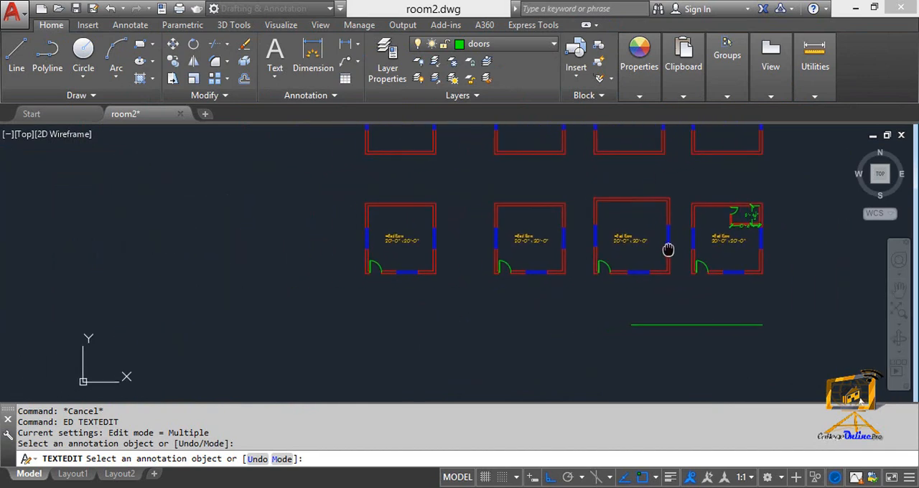
scroll(674, 247, "up", 1)
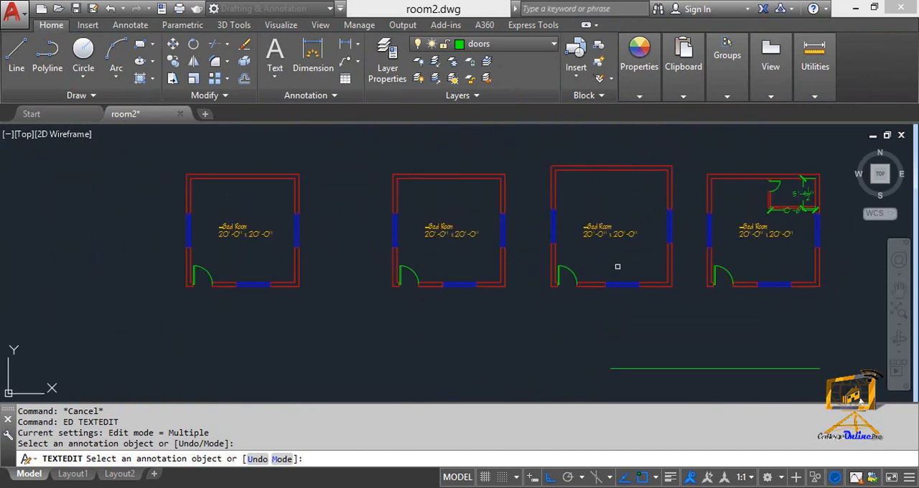
mouse_move(668, 269)
middle_mouse_down()
mouse_move(538, 335)
mouse_move(601, 376)
mouse_move(565, 179)
middle_mouse_up()
middle_click_drag(598, 303, 584, 261)
scroll(665, 248, "up", 5)
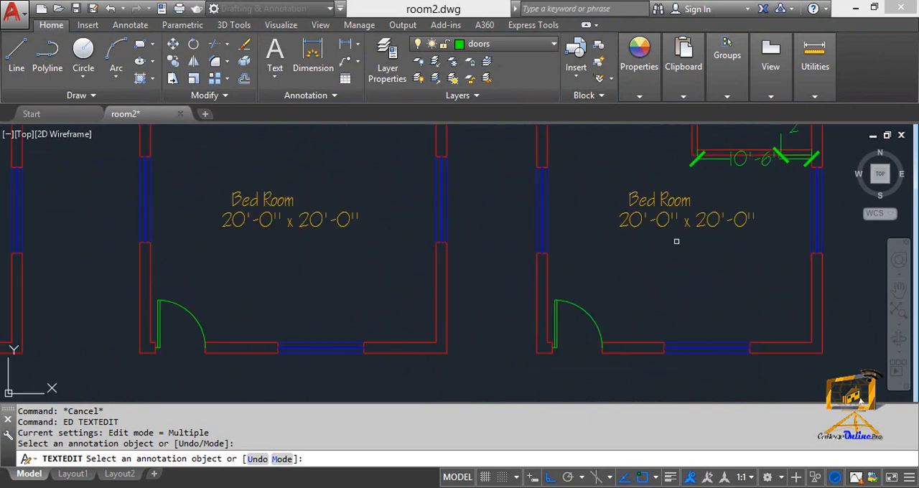
scroll(508, 270, "down", 7)
middle_click_drag(508, 270, 651, 233)
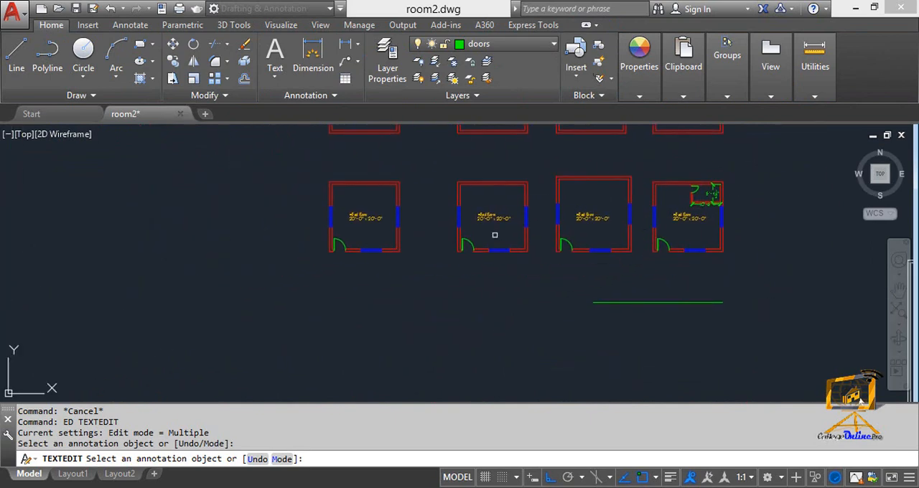
scroll(478, 227, "up", 3)
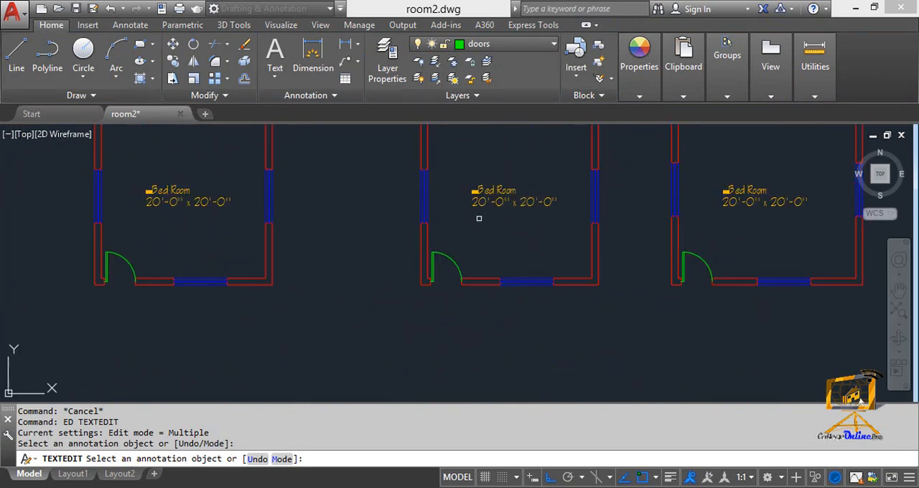
key("Escape")
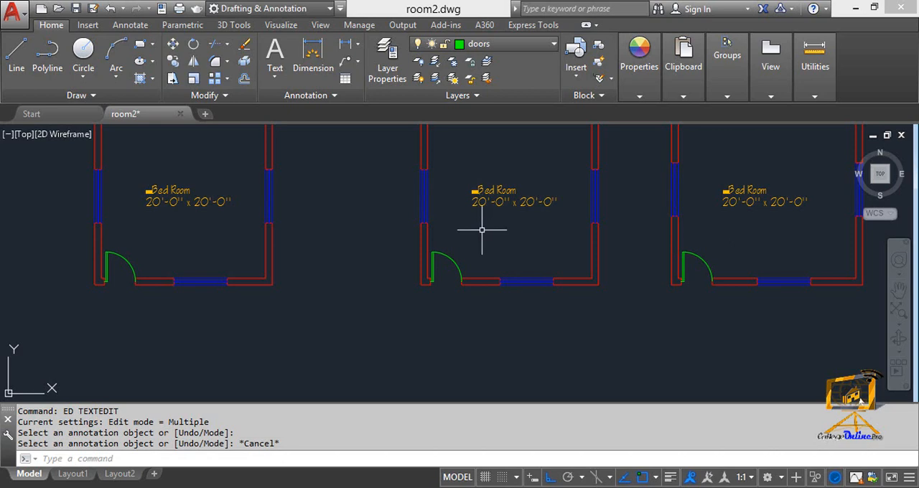
- Stretch the inner top wall line of the second bedroom in the lower row about 4'-4" to the left past its corner
key("Escape")
mouse_move(477, 132)
middle_mouse_down()
mouse_move(473, 217)
mouse_move(532, 197)
middle_mouse_up()
scroll(470, 208, "up", 3)
key("Escape")
key("Escape")
scroll(533, 201, "down", 3)
scroll(531, 199, "up", 3)
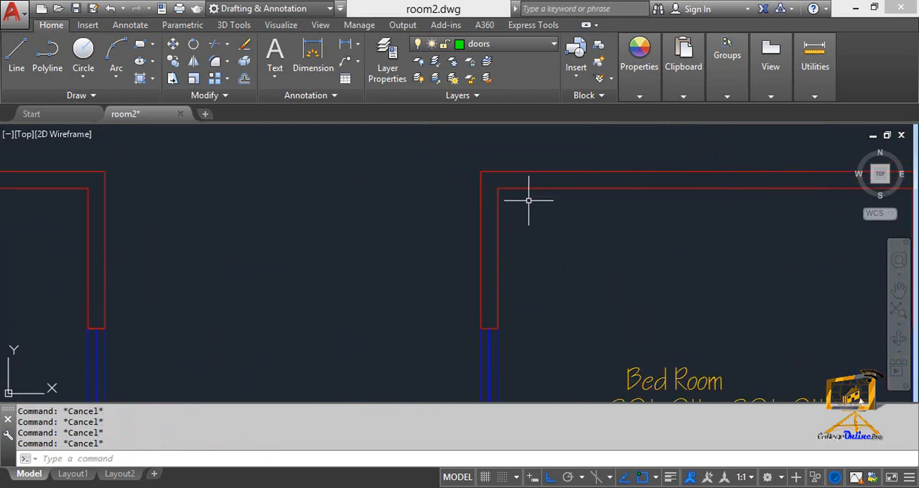
left_click(513, 187)
left_click(497, 187)
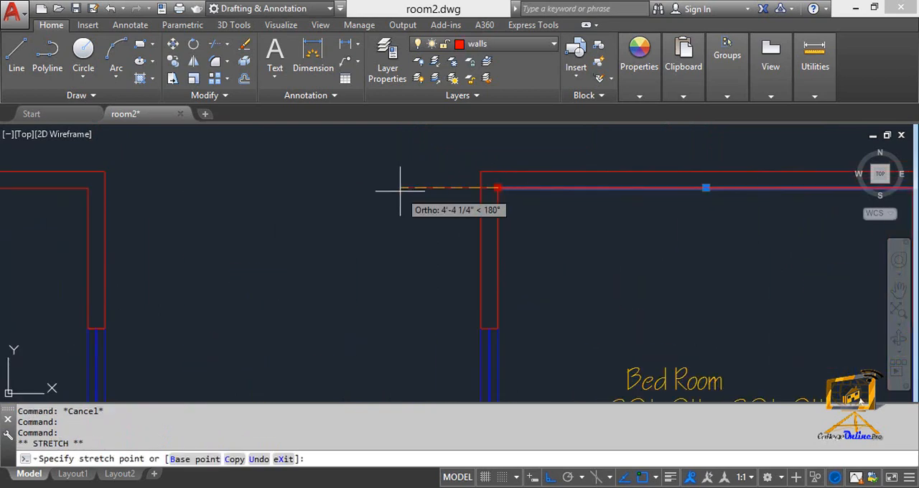
left_click(400, 188)
key("Escape")
- Stretch the inner left wall line of the same bedroom upward so it runs past the outer top wall line
left_click(500, 208)
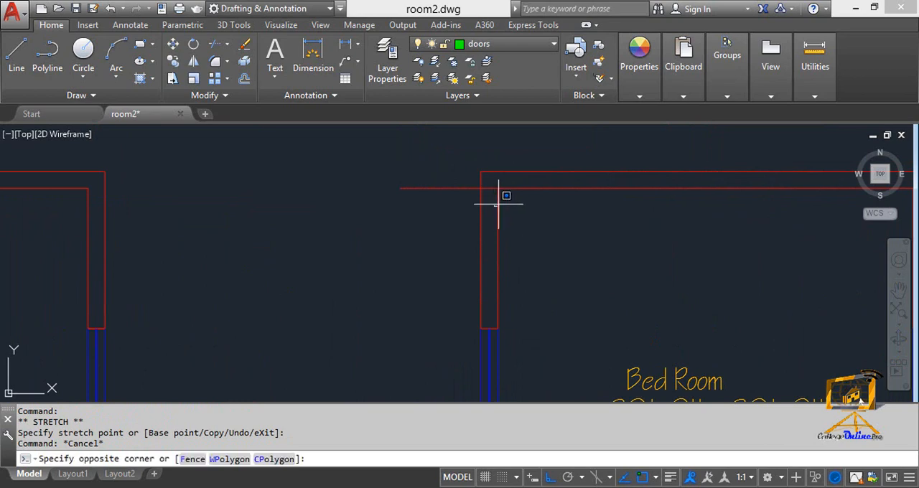
left_click(498, 195)
left_click(497, 188)
left_click(501, 137)
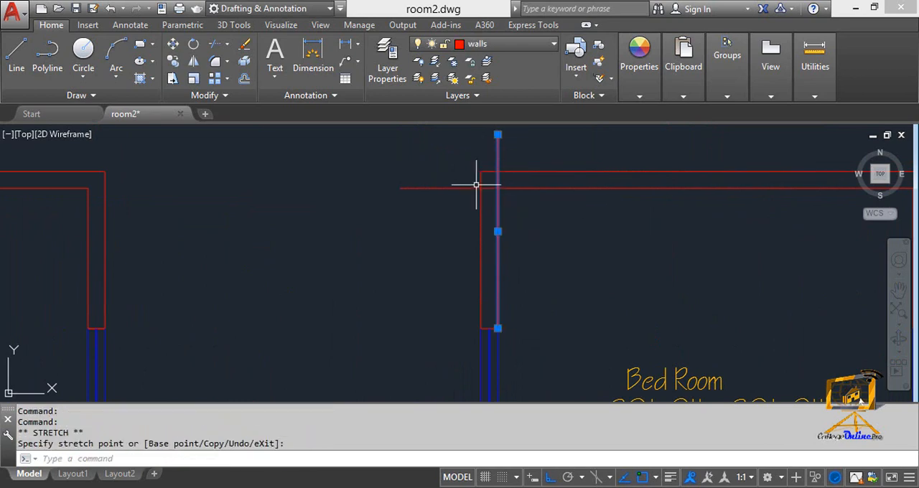
- Stretch the outer top wall line of the second bedroom to the left, level with the extended inner line's end
key("Escape")
left_click(482, 170)
left_click(481, 170)
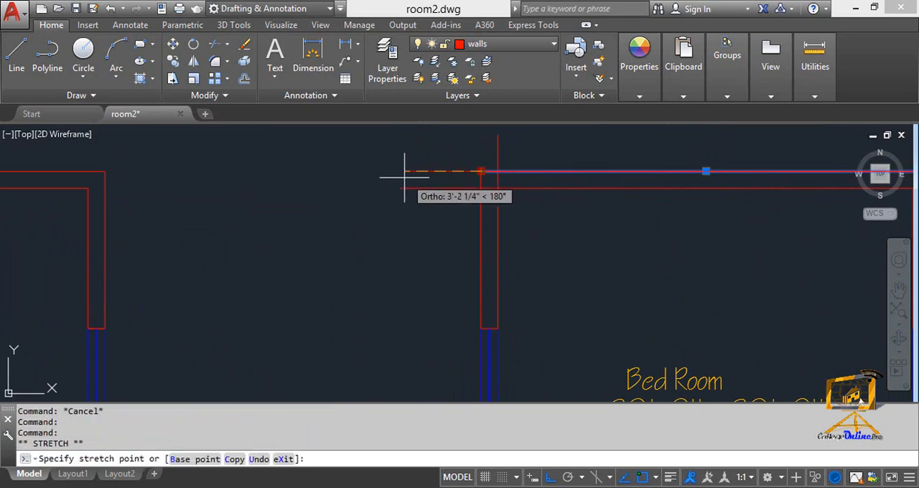
left_click(400, 171)
key("Escape")
- Stretch the outer left wall line of the same bedroom upward past the top wall, about as far as the inner line
left_click(480, 189)
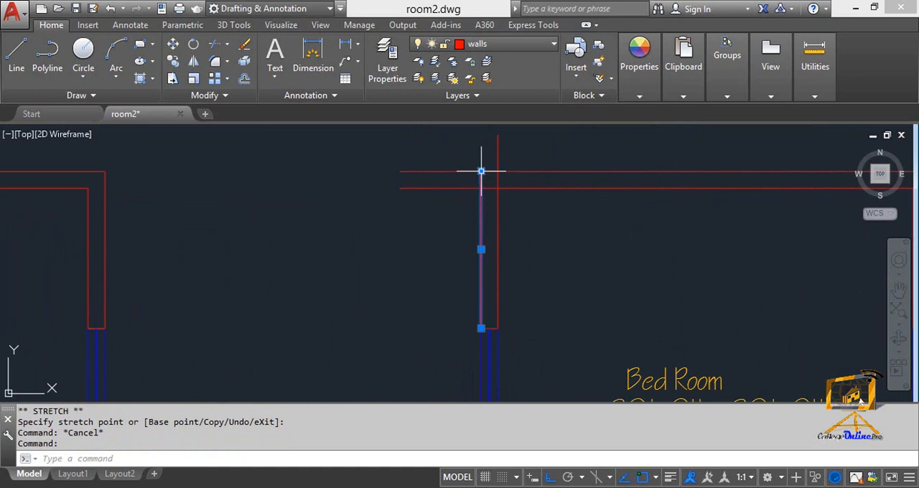
left_click(480, 176)
left_click(480, 133)
key("Escape")
middle_click_drag(514, 229, 527, 264)
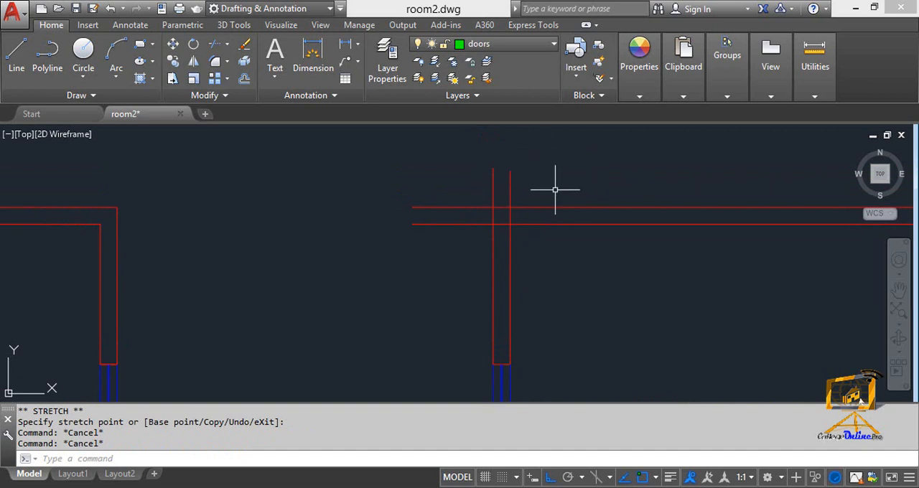
type("T")
key("Return")
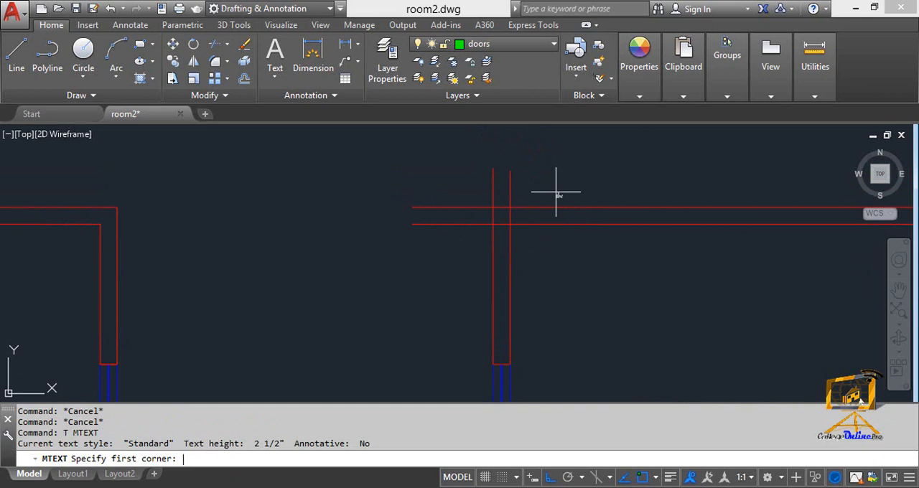
key("Escape")
- Trim the wall line ends overhanging the bedroom's upper-left corner, using the four crossing lines as cutting edges
type("TR")
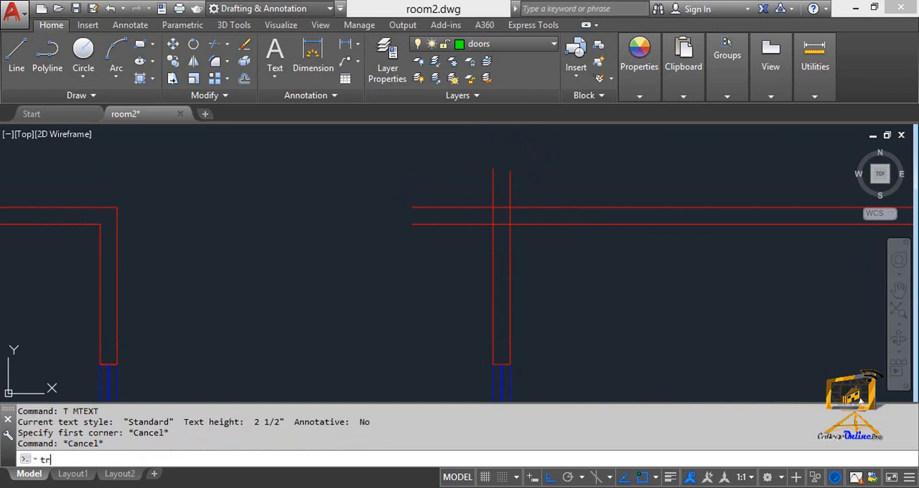
key("Return")
left_click(537, 280)
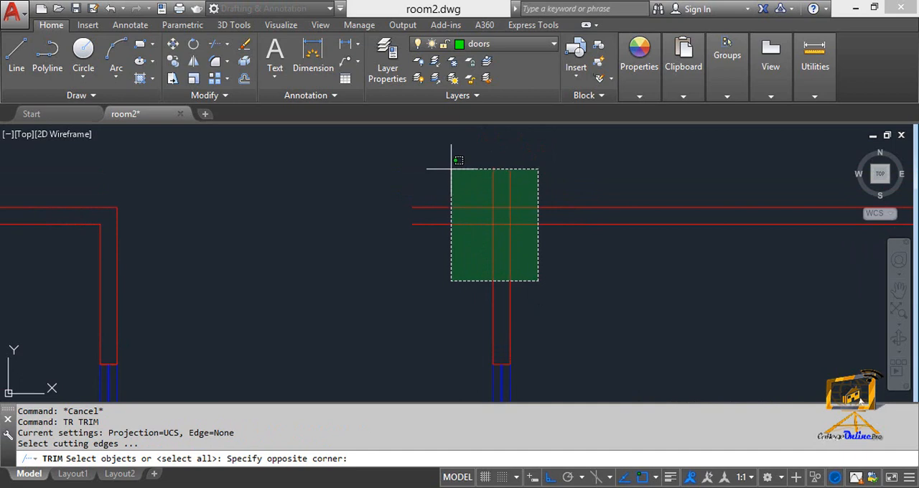
left_click(402, 151)
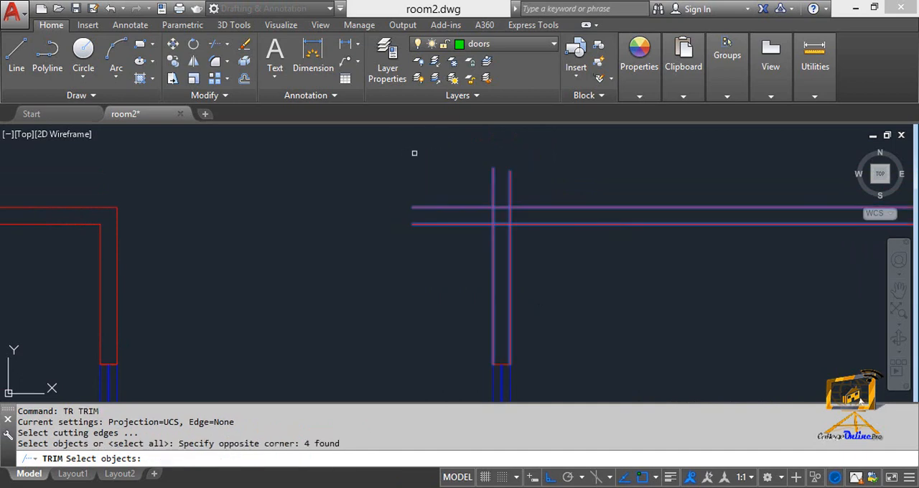
key("Return")
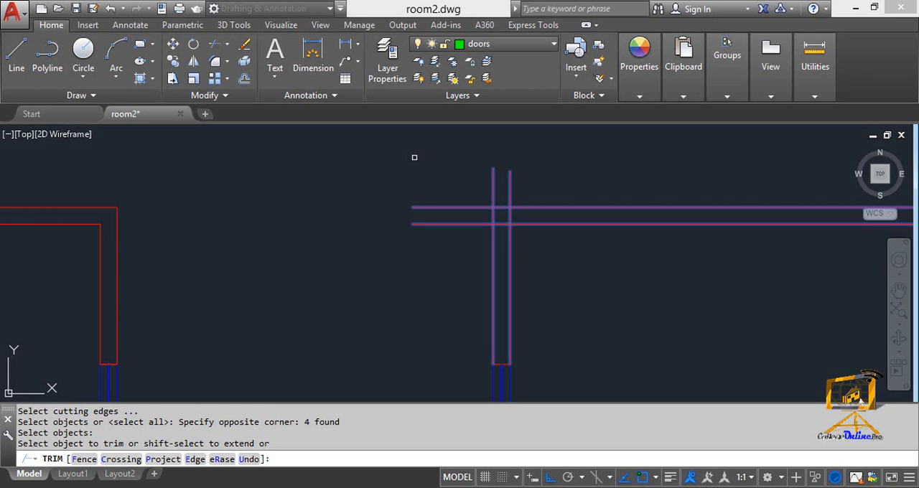
left_click(447, 250)
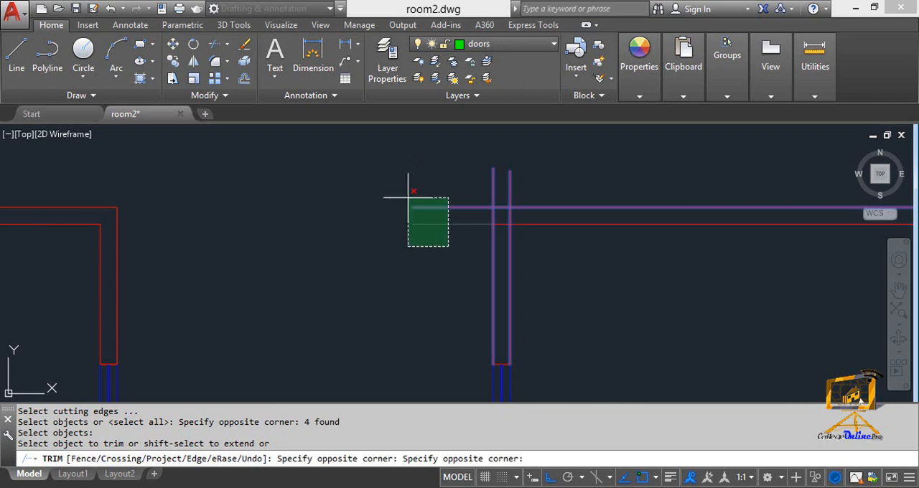
left_click(389, 172)
left_click(539, 185)
left_click(463, 170)
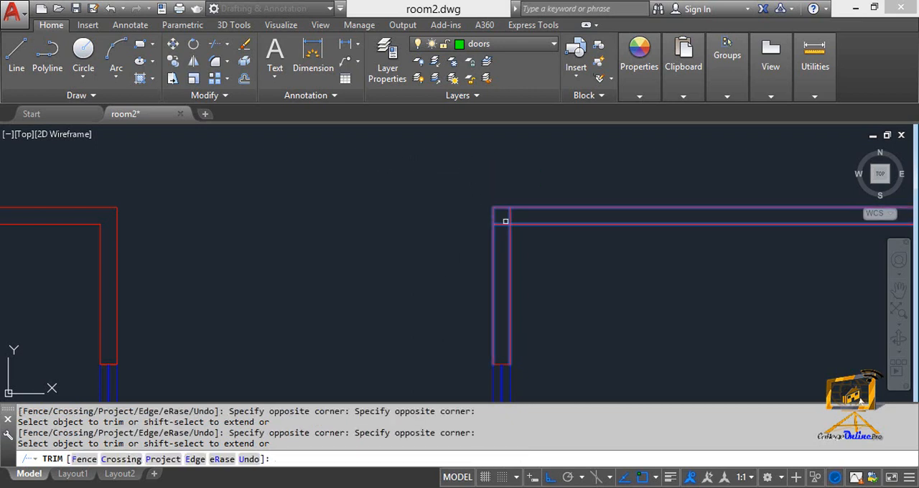
- Trim the leftover inner line stubs inside the wall thickness at the same corner and end the Trim command
scroll(502, 219, "up", 3)
left_click(498, 214)
left_click(509, 261)
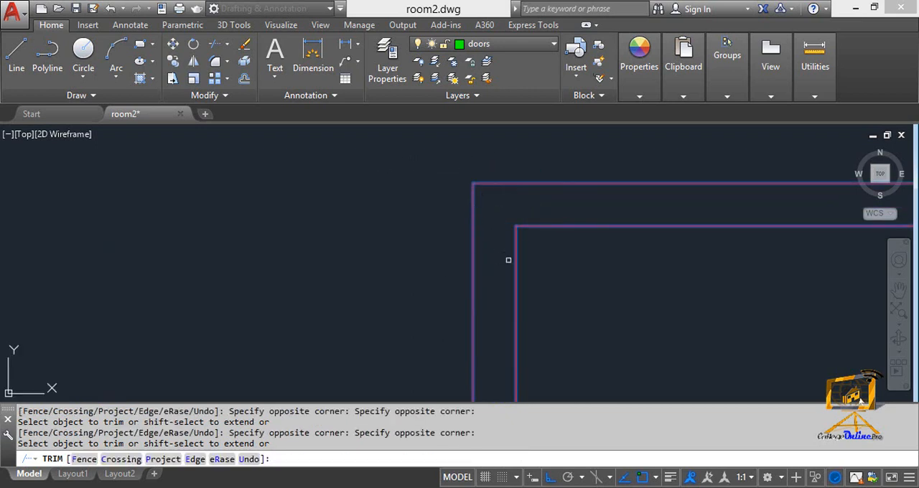
key("Escape")
scroll(574, 297, "down", 3)
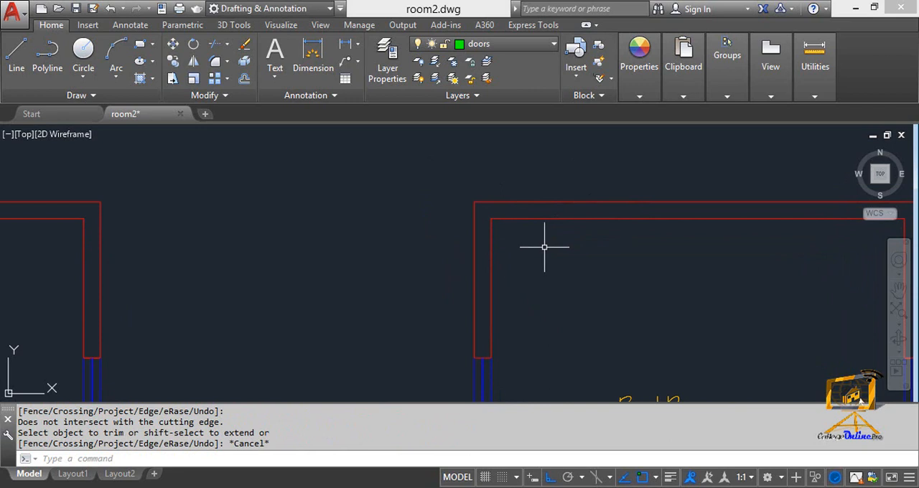
- Undo the trimming at the bedroom's upper-left corner to restore the four crossing wall lines
key("ctrl+z")
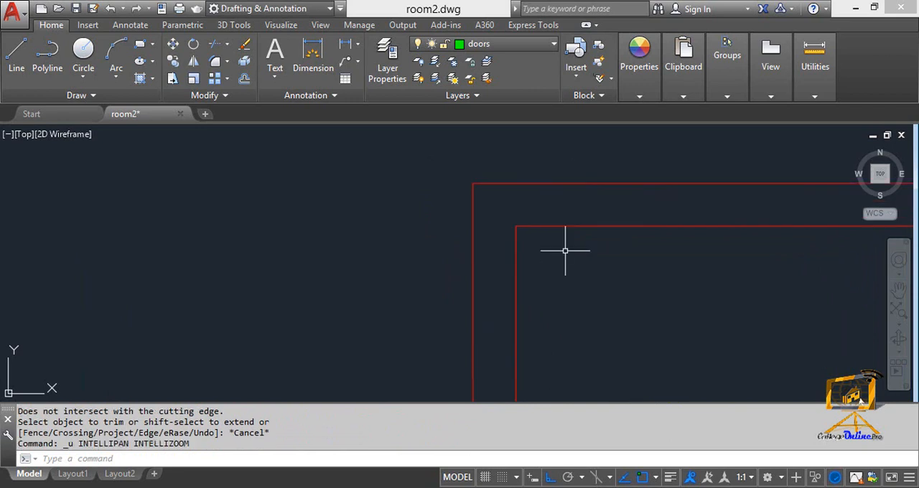
key("ctrl+z")
key("ctrl+z")
key("Escape")
key("Escape")
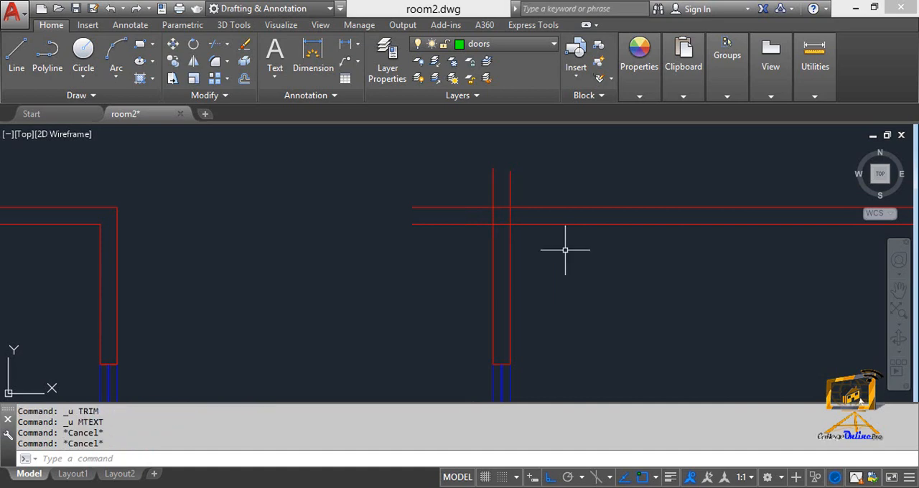
- Join the inner top and inner left wall lines of the second bedroom into a sharp corner with the Fillet command (F)
scroll(490, 232, "down", 3)
scroll(490, 233, "up", 2)
middle_click_drag(524, 268, 526, 189)
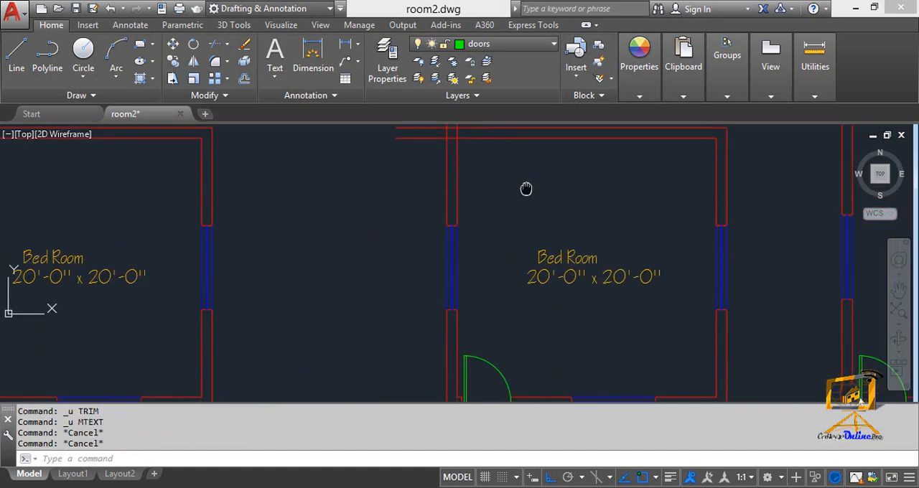
scroll(526, 190, "down", 2)
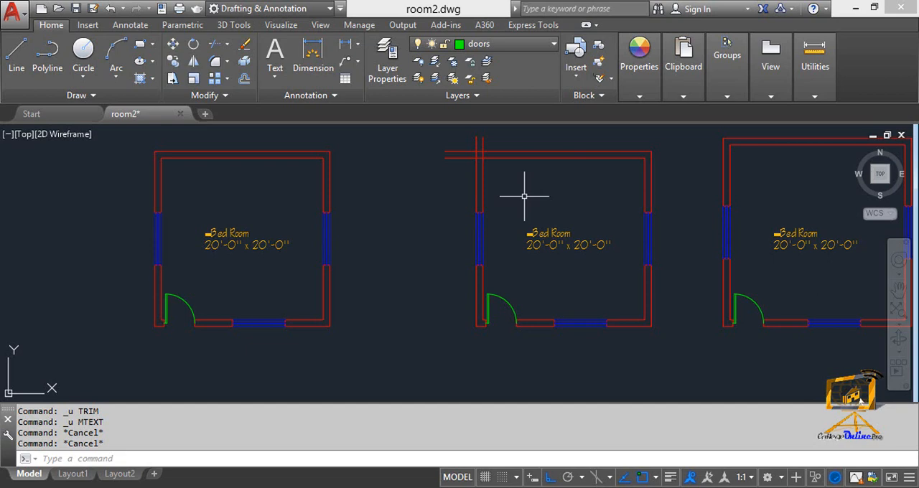
key("Escape")
key("Escape")
type("F")
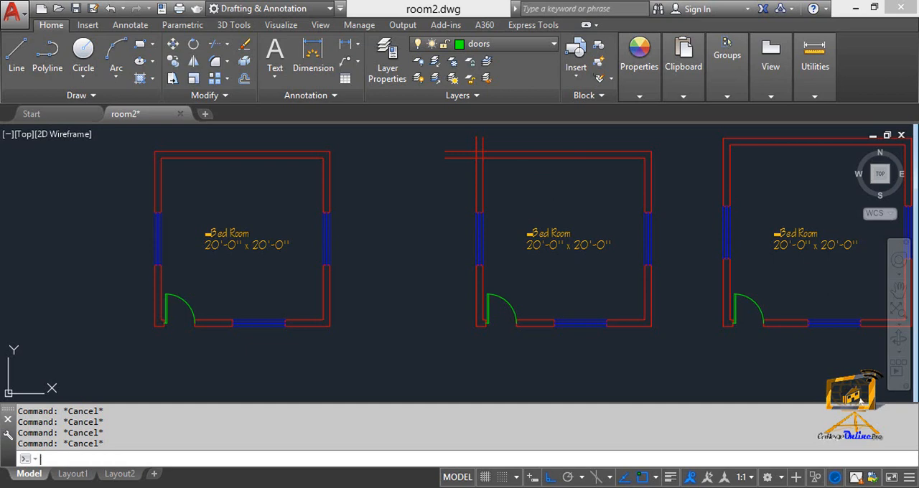
key("Return")
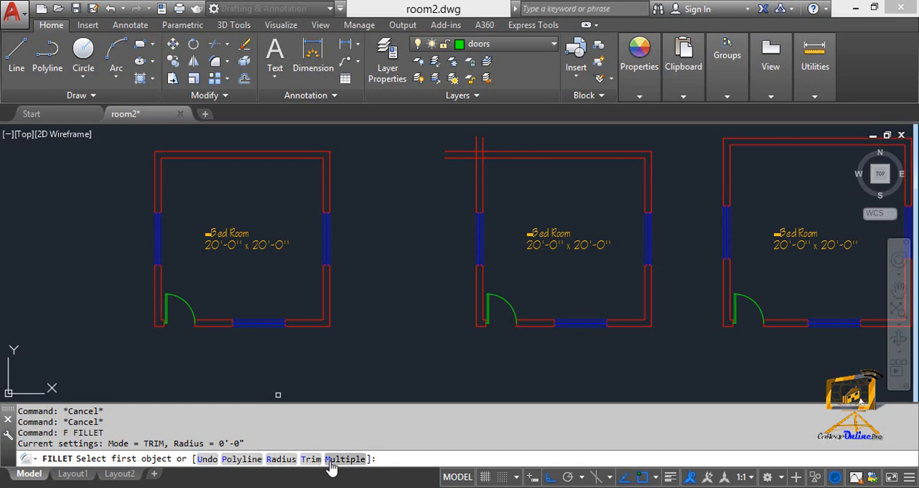
middle_click_drag(461, 261, 426, 305)
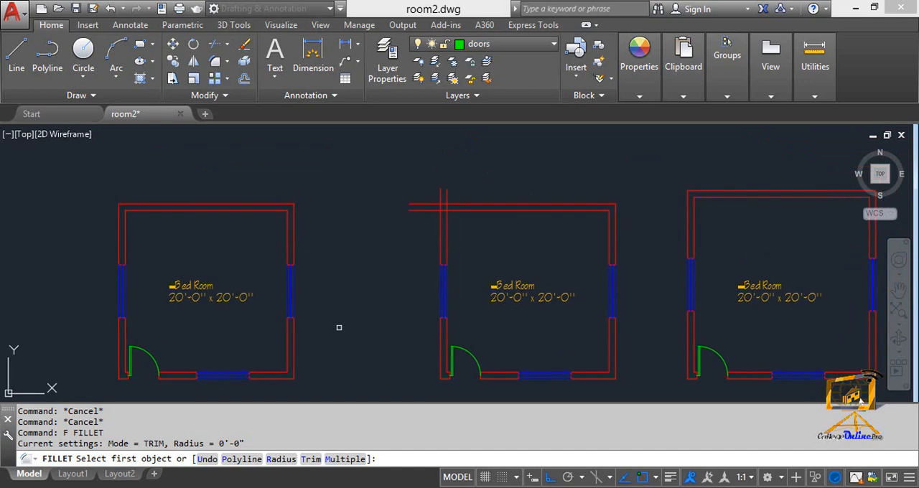
scroll(447, 309, "up", 5)
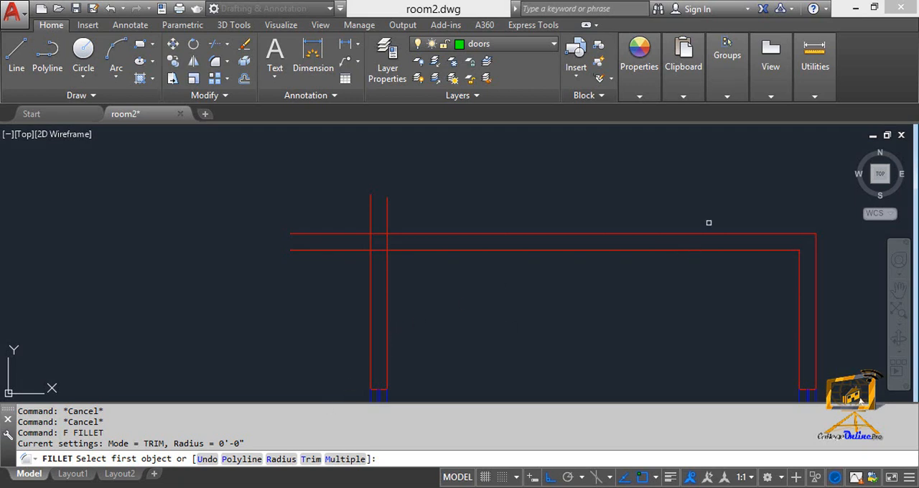
left_click(402, 250)
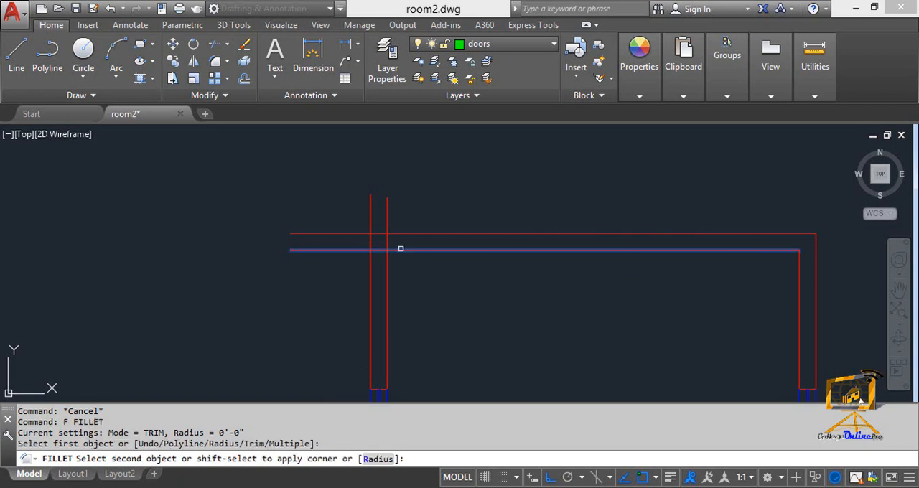
left_click(389, 269)
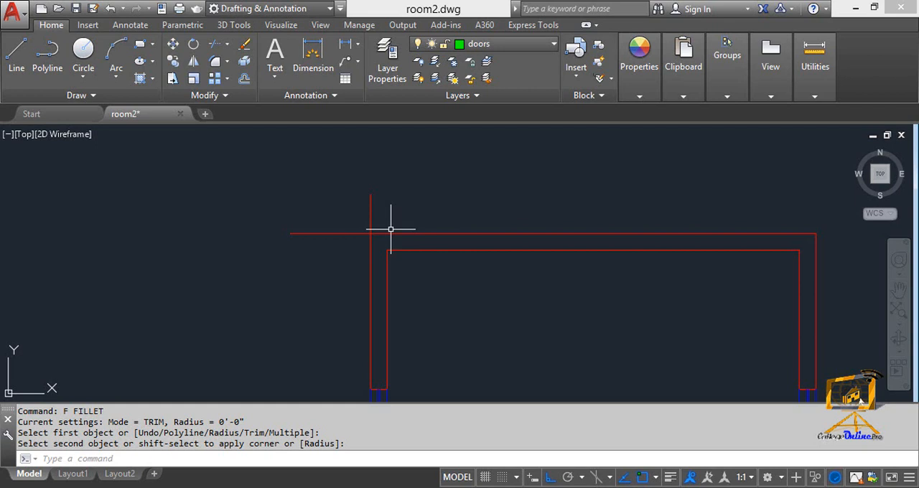
- Repeat Fillet on the outer top and outer left wall lines to form a sharp outer corner
key("Return")
key("Return")
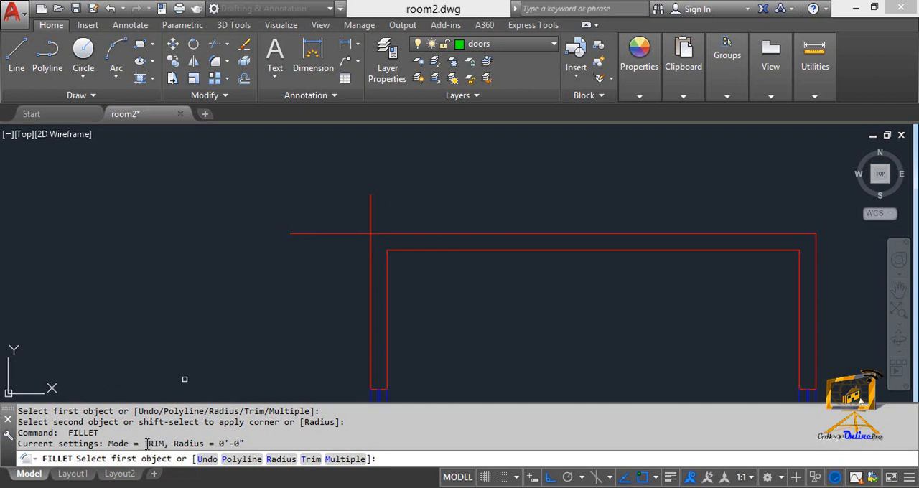
left_click(402, 234)
left_click(371, 247)
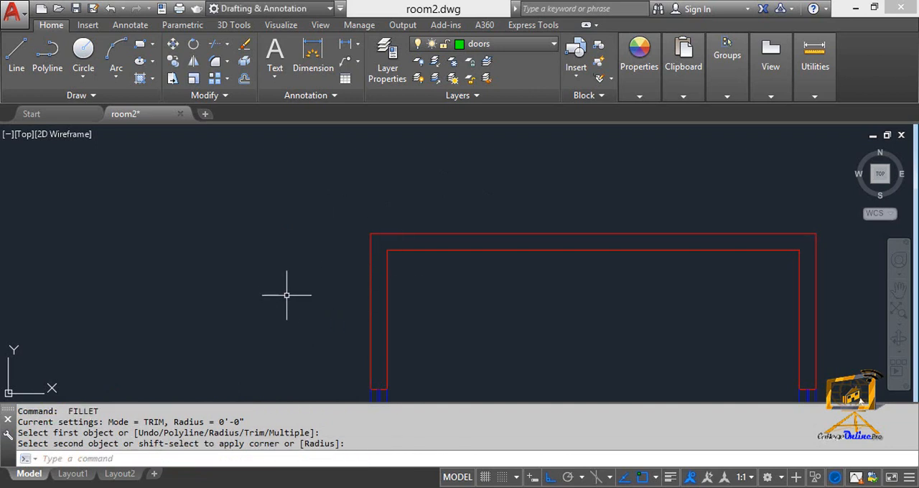
- Undo both corner fillets so the four wall lines cross again at the bedroom's upper-left corner
middle_click_drag(397, 274, 400, 245)
key("ctrl+z")
key("ctrl+z")
key("ctrl+z")
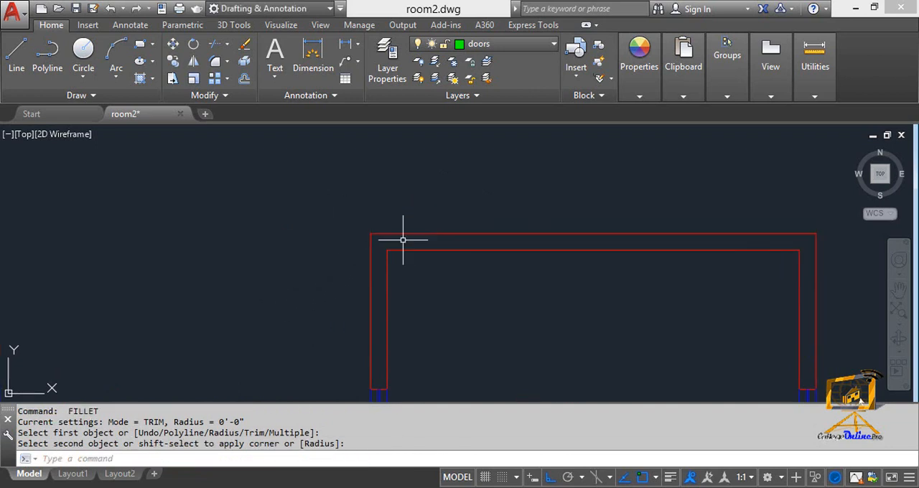
scroll(488, 181, "up", 6)
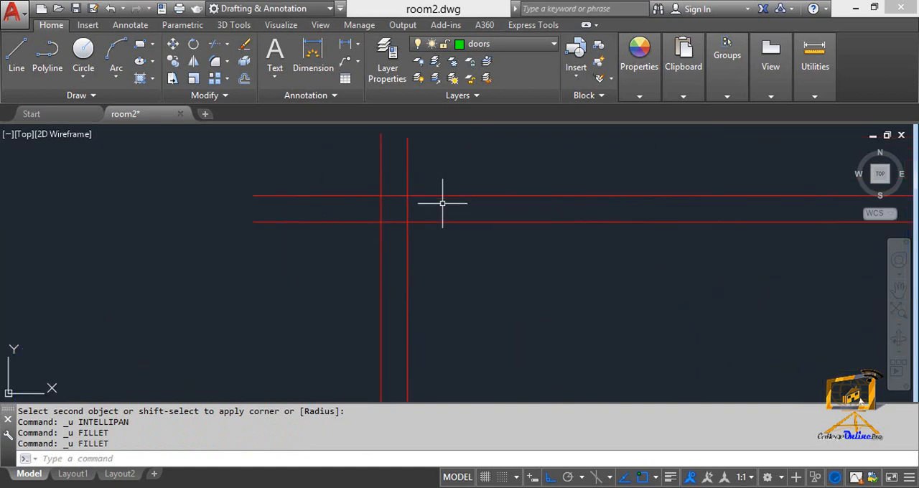
key("Escape")
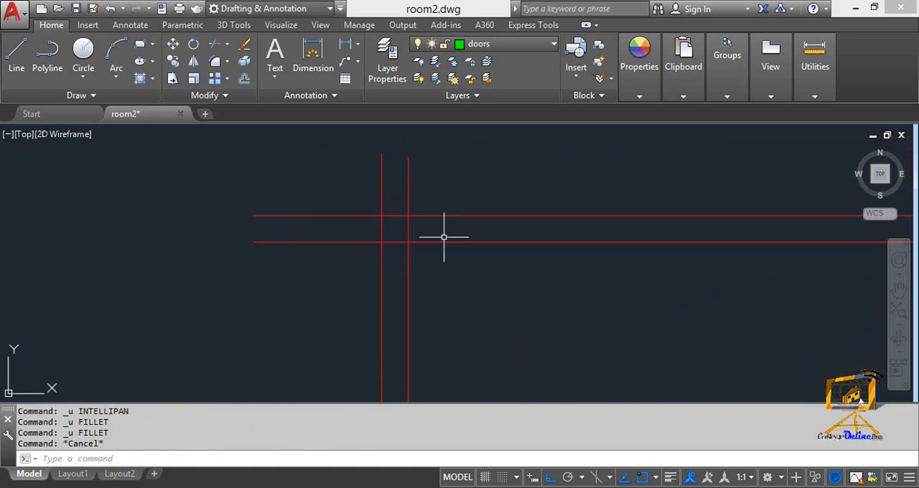
- Restart the Fillet command and keep its trim mode option set to Trim
type("f")
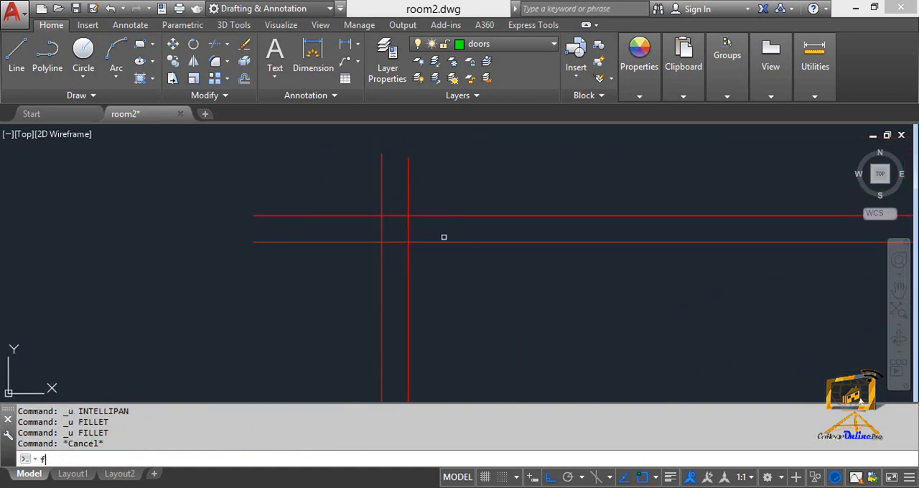
key("Return")
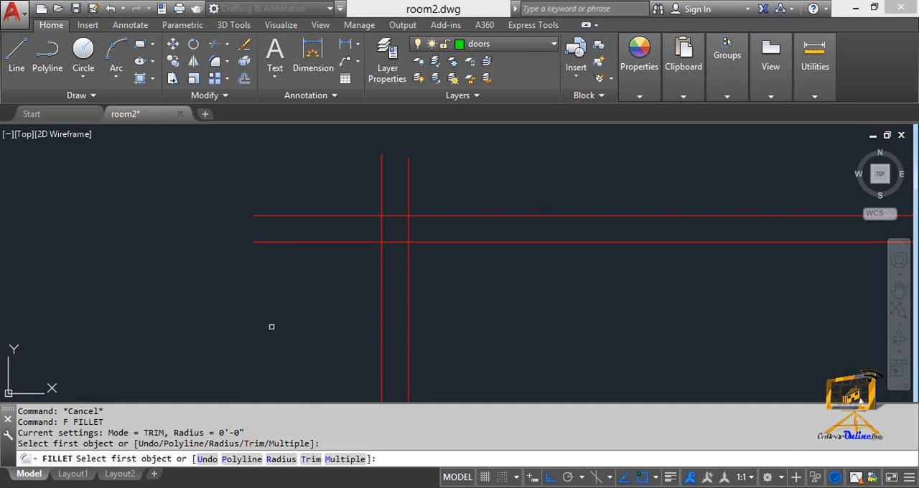
type("t")
key("Return")
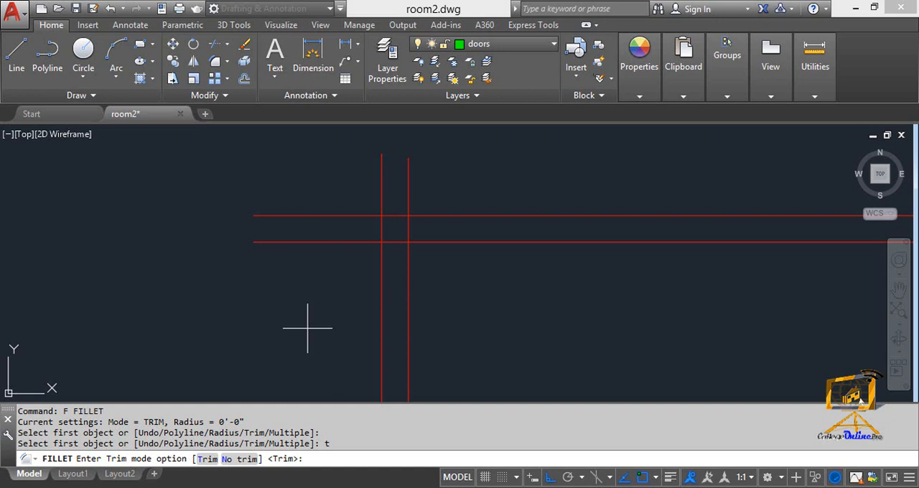
key("Return")
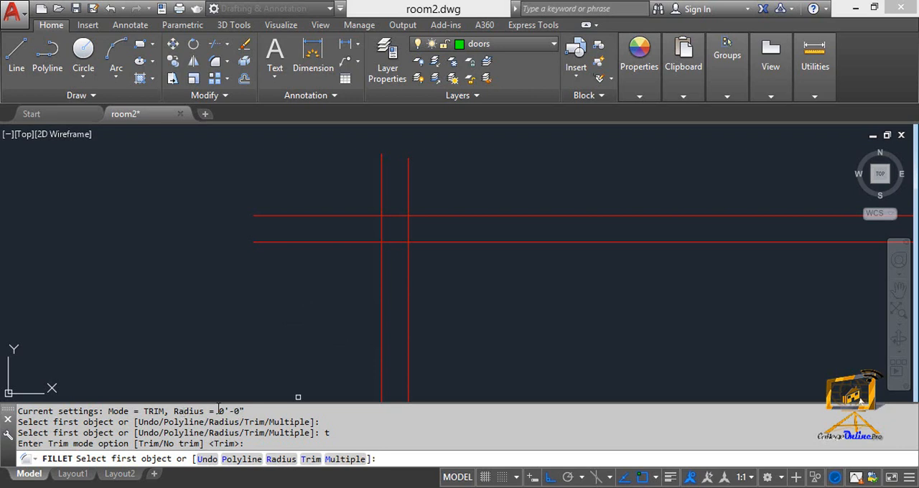
- Set the fillet radius to 1' within the running Fillet command
double_click(218, 409)
left_click(270, 407)
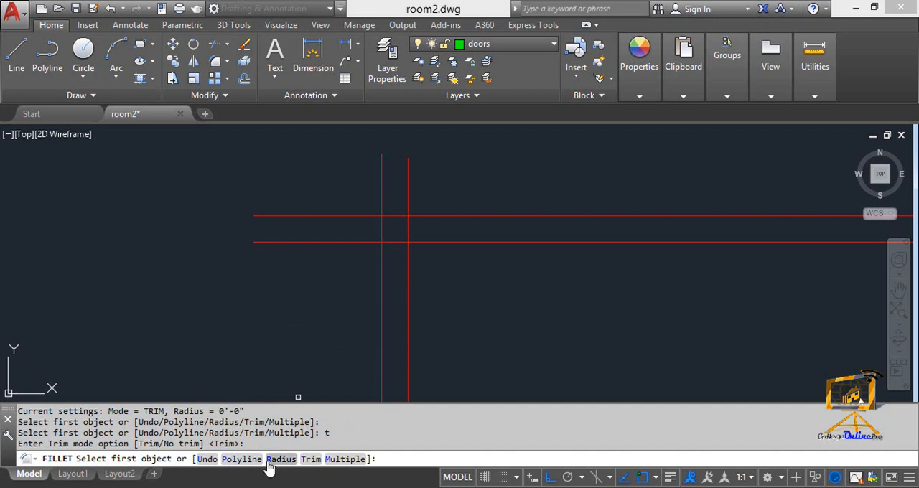
left_click(280, 459)
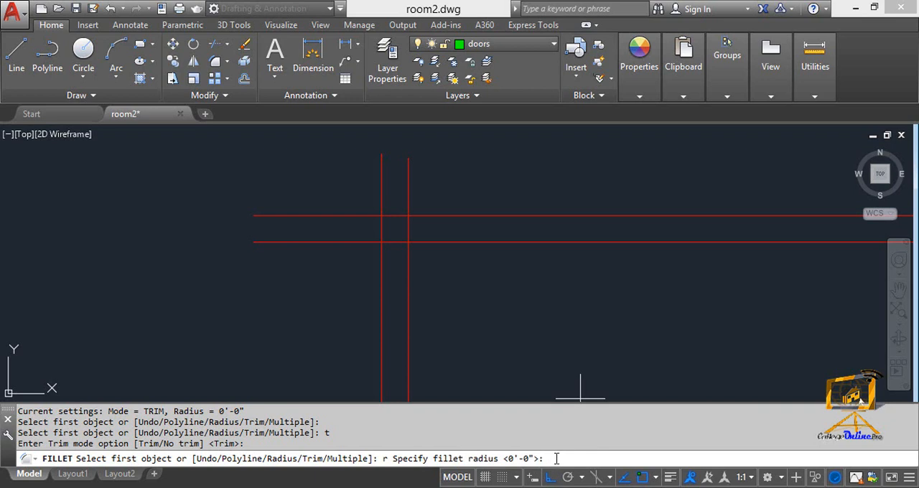
type("1")
key("Return")
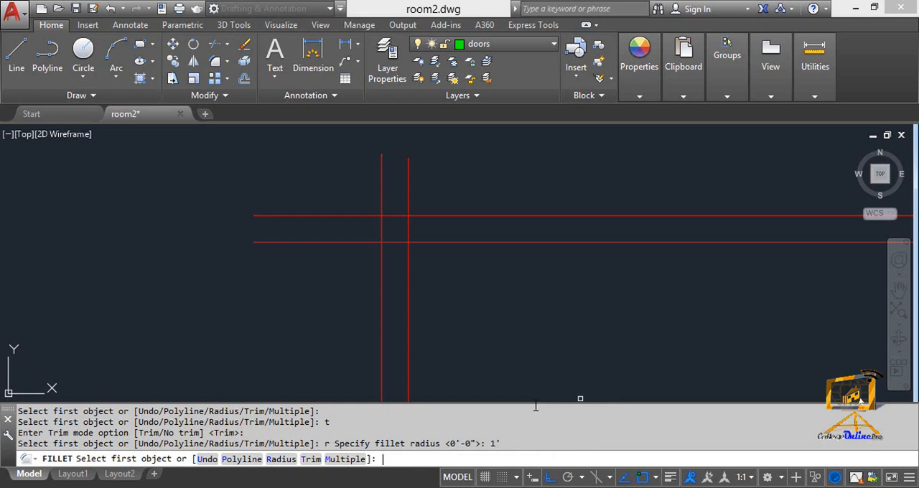
left_click(547, 352)
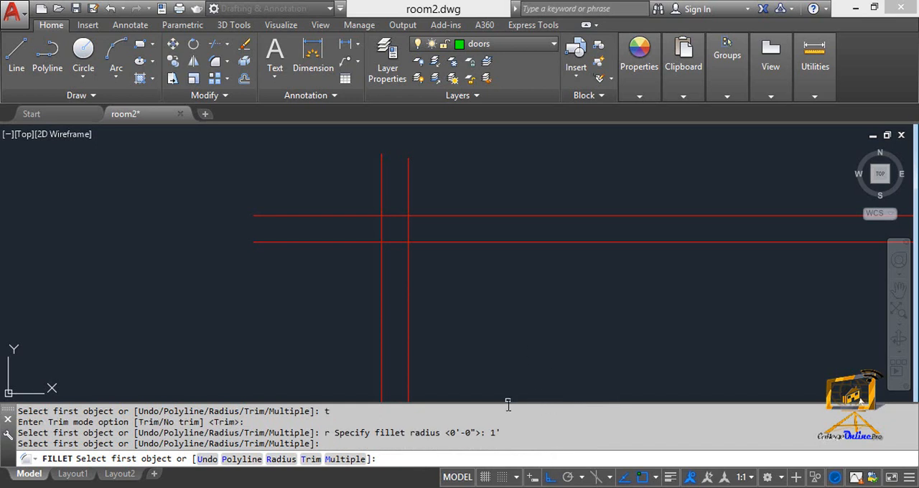
- Enlarge the command history to review the Fillet radius entries, and shrink it back to a few lines
mouse_move(508, 405)
left_mouse_down()
mouse_move(525, 301)
mouse_move(508, 294)
left_mouse_up()
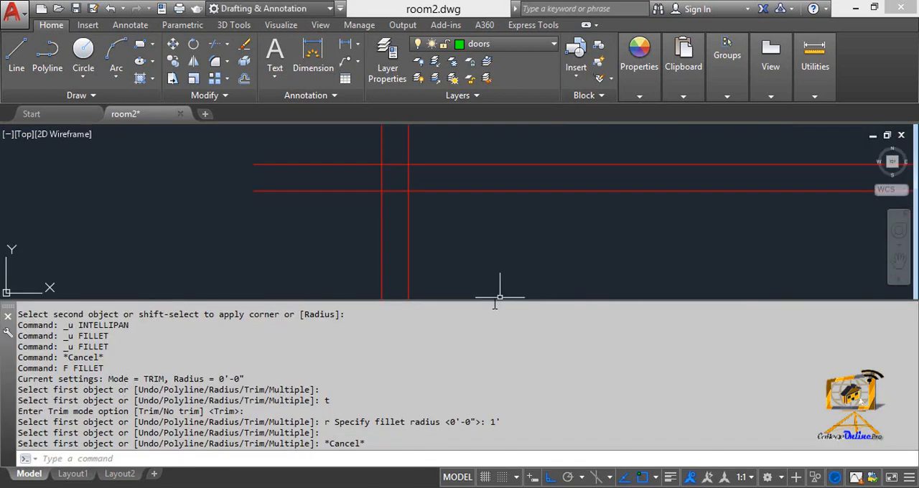
left_click_drag(486, 300, 487, 391)
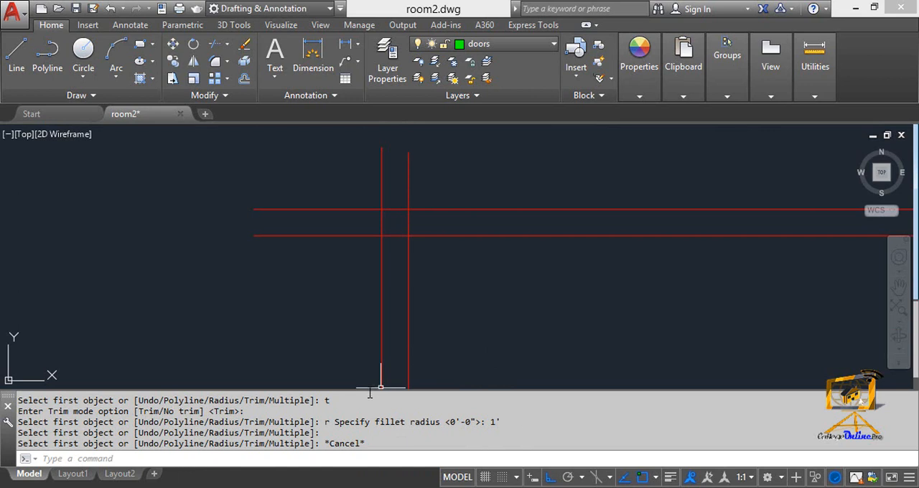
key("Escape")
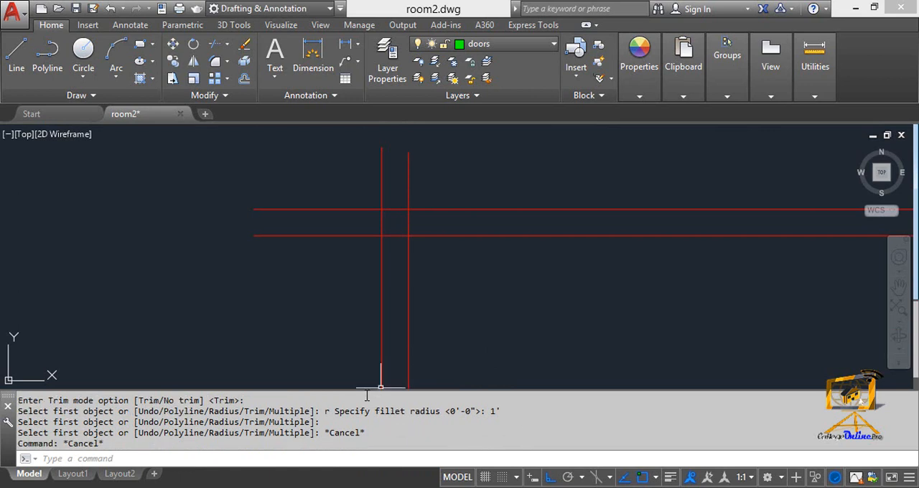
- Fillet the inner top and inner left wall lines with the 1' radius to round the inner corner
type("F")
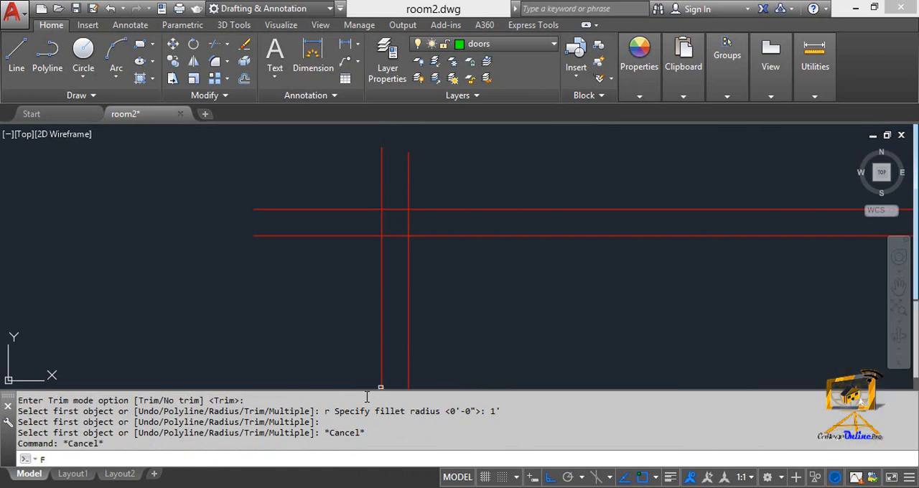
key("Return")
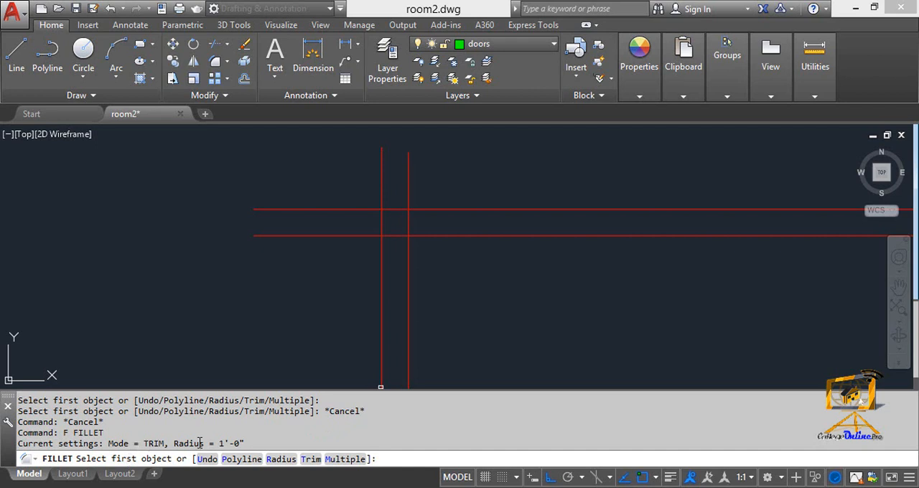
left_click_drag(219, 444, 251, 444)
left_click(445, 236)
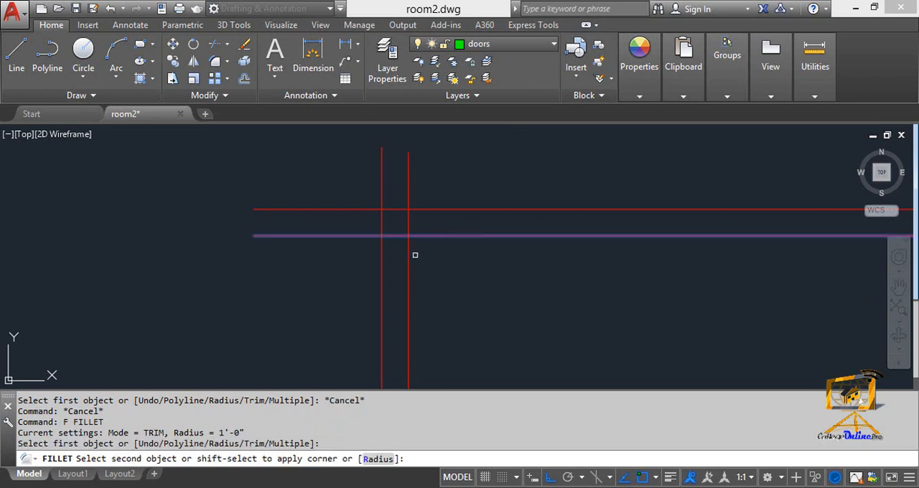
left_click(411, 258)
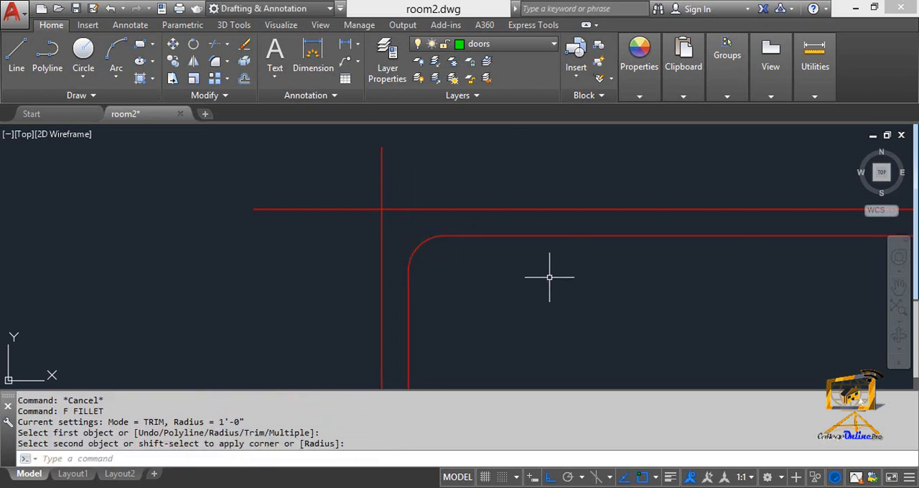
- Repeat Fillet on the outer top and outer left wall lines to round the outer corner with the 1' radius
key("Return")
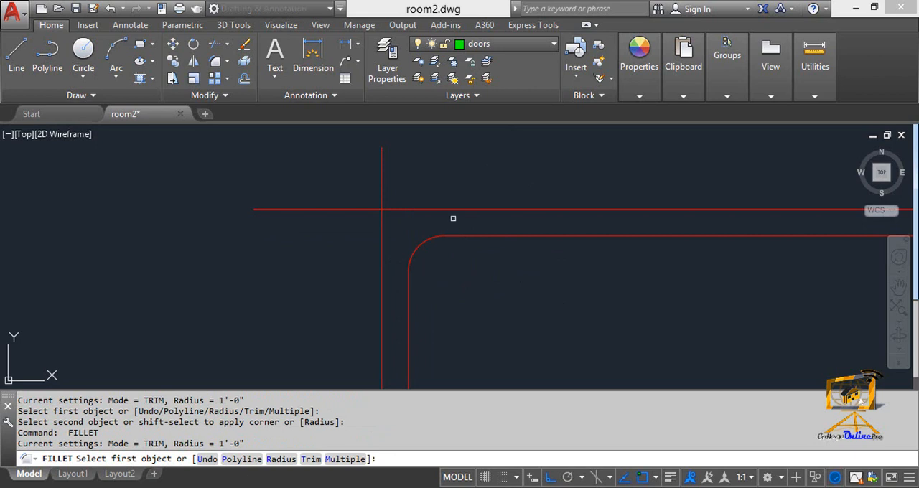
left_click(448, 209)
left_click(381, 249)
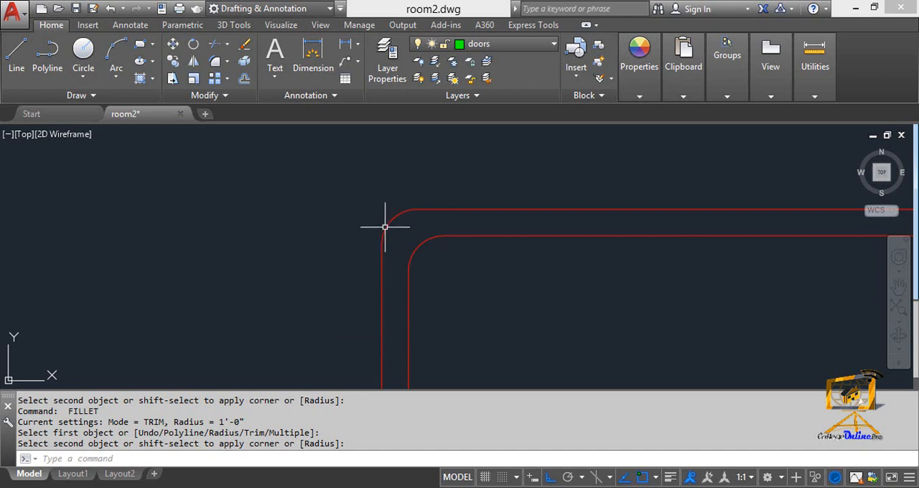
key("Escape")
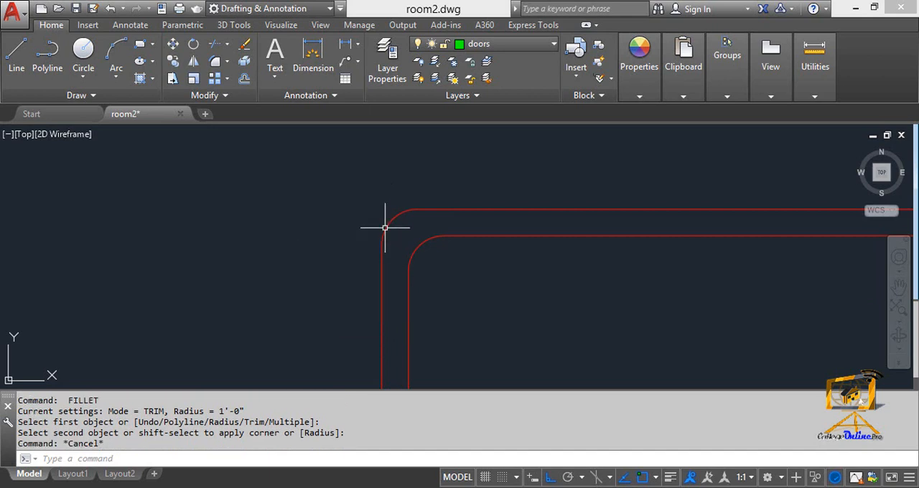
type("DLI")
key("Return")
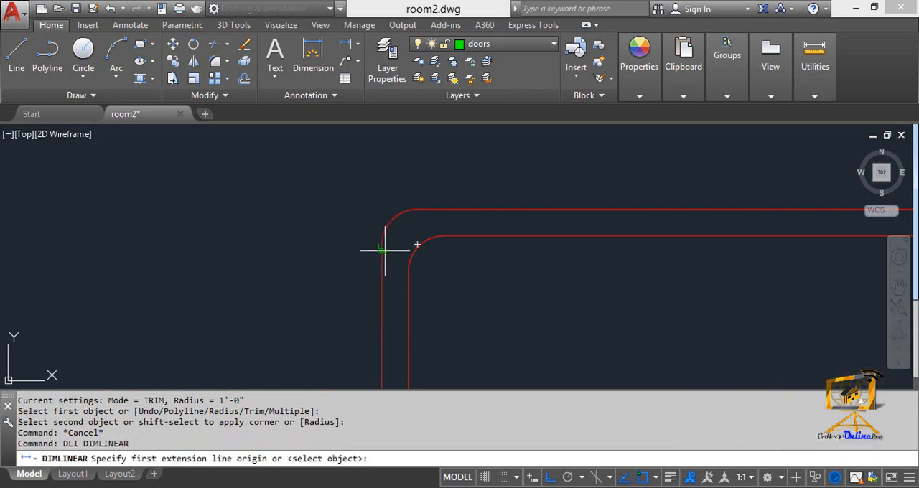
left_click(381, 248)
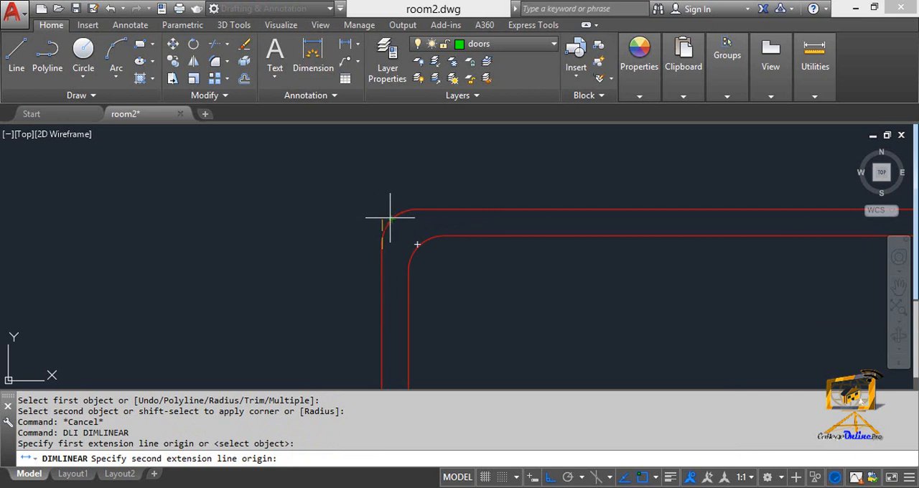
key("Escape")
key("Escape")
key("Escape")
- Set the fillet radius to 0 and fillet the outer top and outer left wall lines into a sharp corner
type("F")
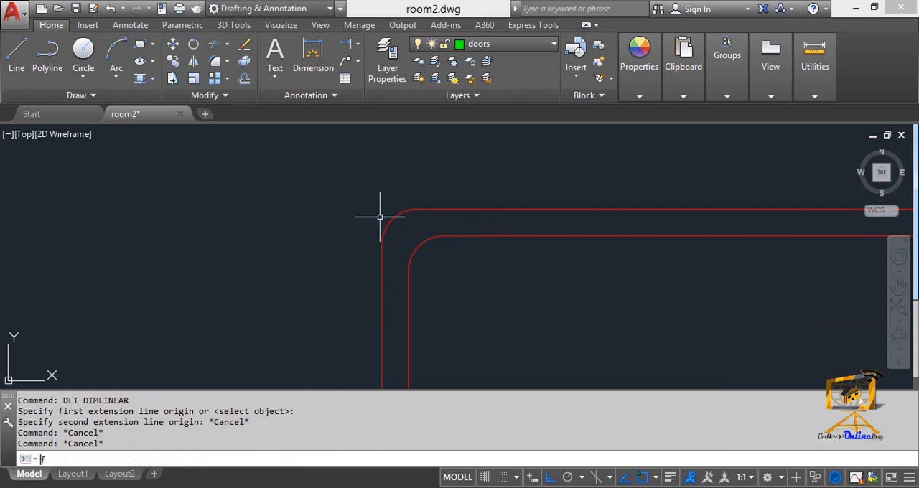
key("Return")
type("r")
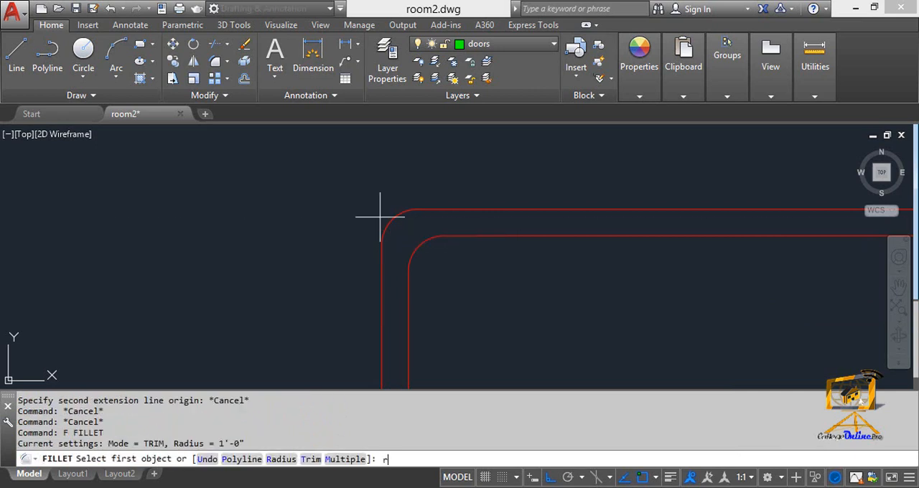
key("Return")
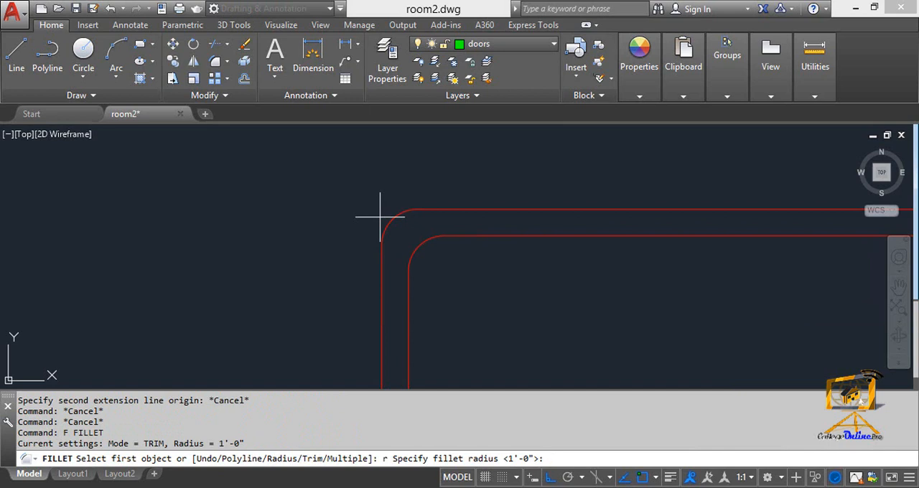
type("0")
key("Return")
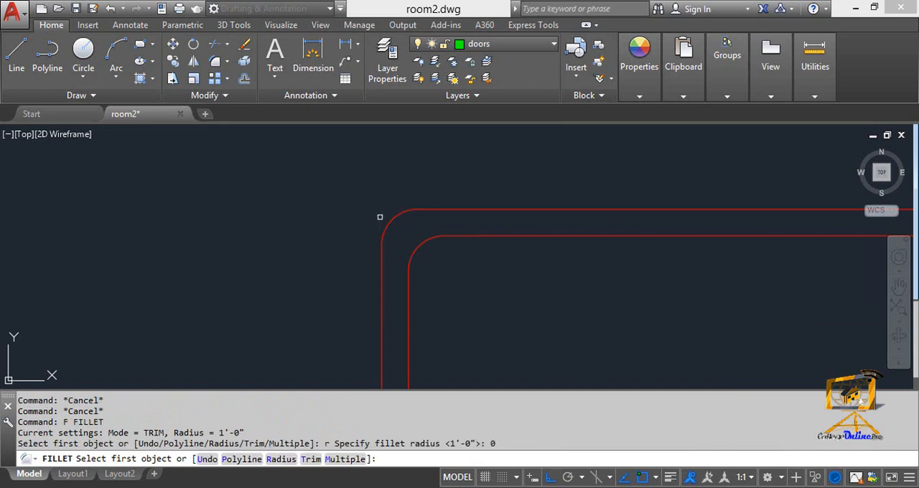
left_click(443, 210)
left_click(378, 252)
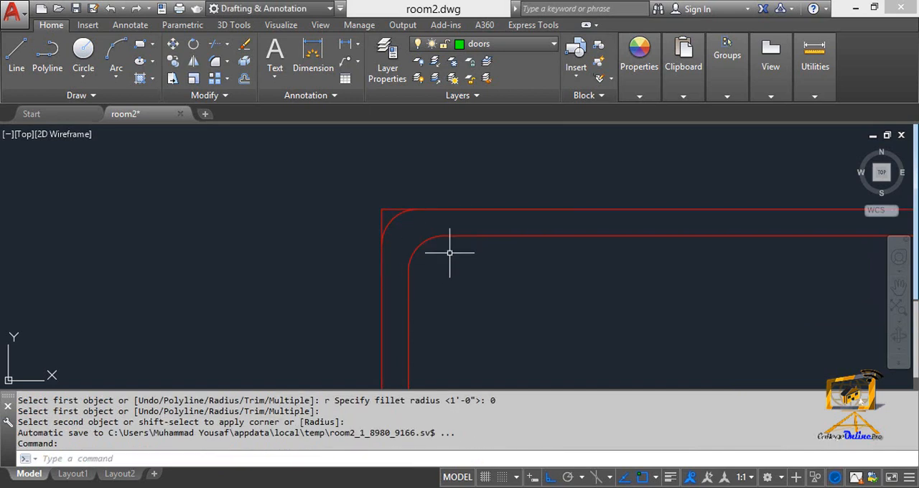
- Repeat the zero-radius Fillet on the inner top and inner left wall lines to form a sharp inner corner
key("Return")
left_click(412, 238)
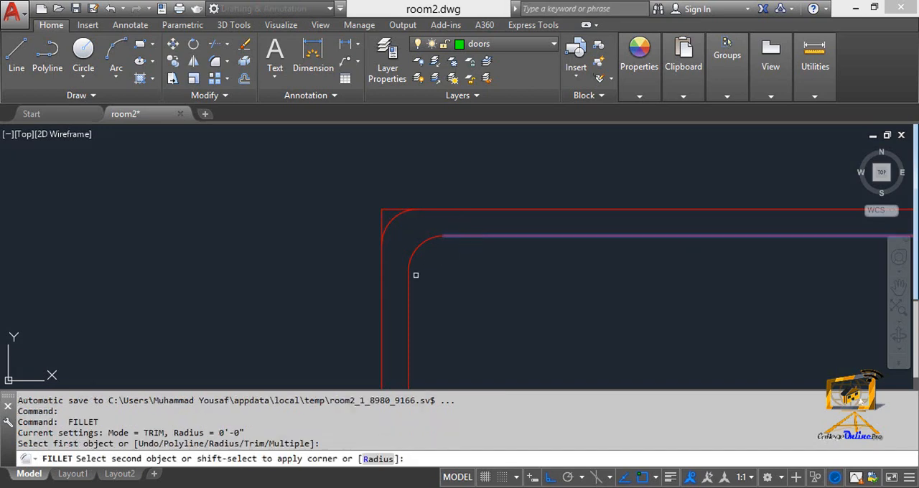
left_click(409, 276)
key("Escape")
key("Escape")
- Add a vertical linear dimension from the sharp inner corner to the lower end of the inner arc
scroll(446, 263, "up", 4)
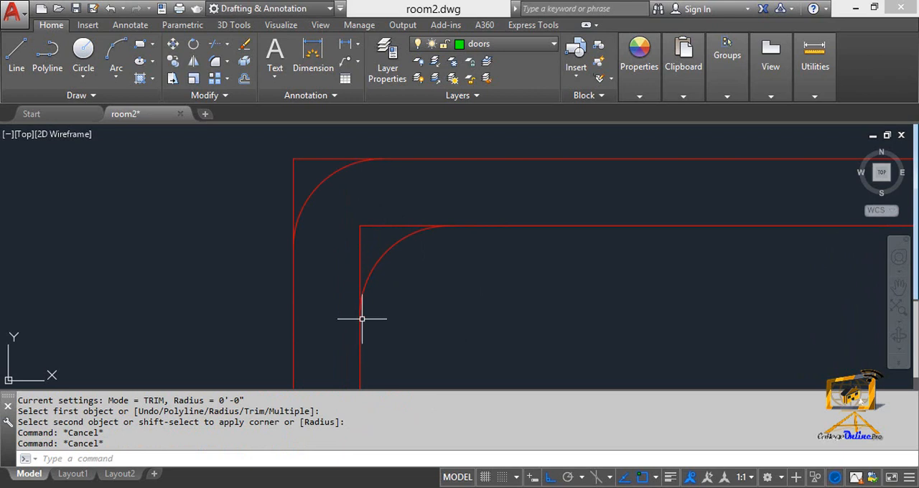
middle_click_drag(368, 315, 378, 304)
type("dli")
key("Return")
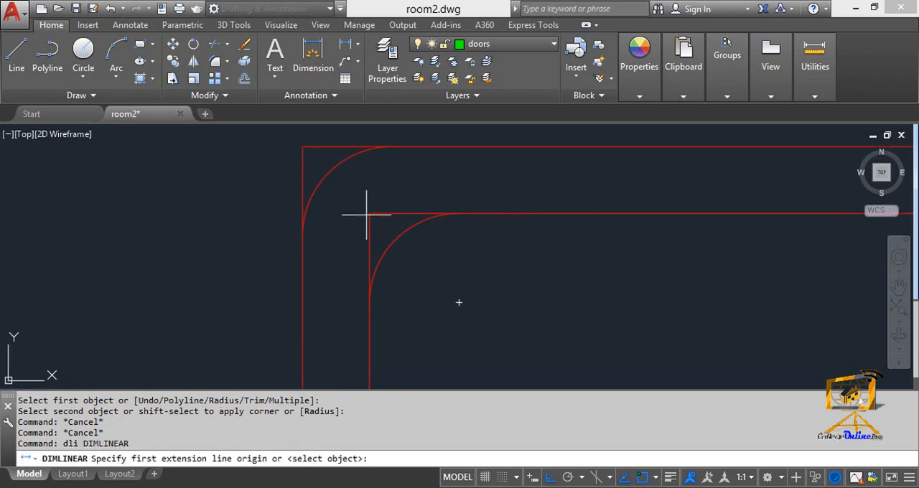
left_click(369, 214)
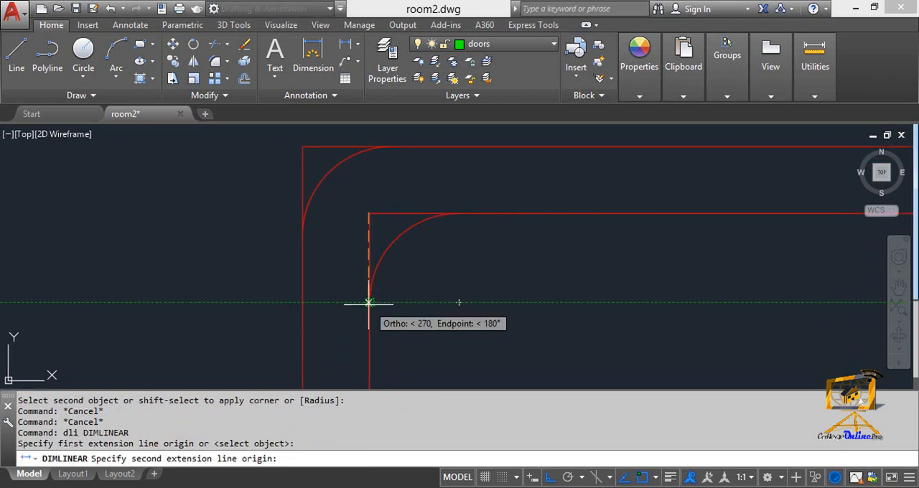
left_click(369, 301)
scroll(317, 298, "down", 3)
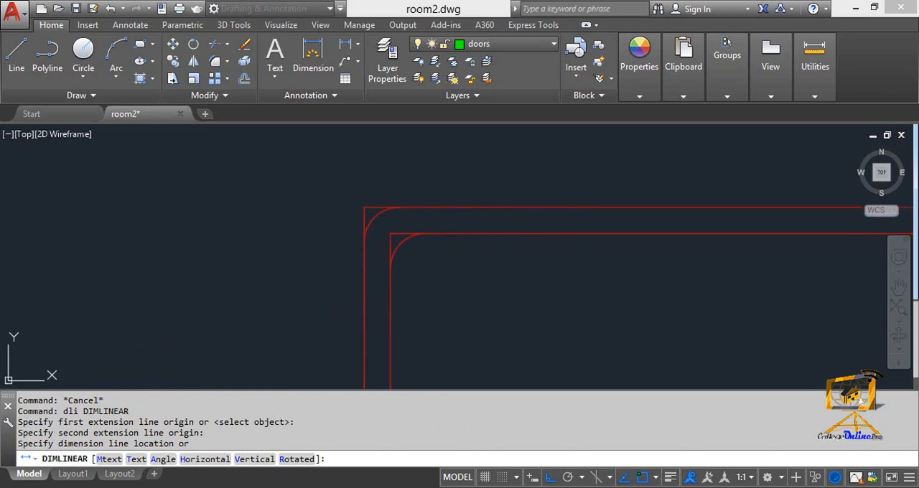
left_click(290, 303)
scroll(396, 213, "up", 2)
- Add a horizontal linear dimension above the outer wall, from its sharp corner to the end of the outer arc
key("Return")
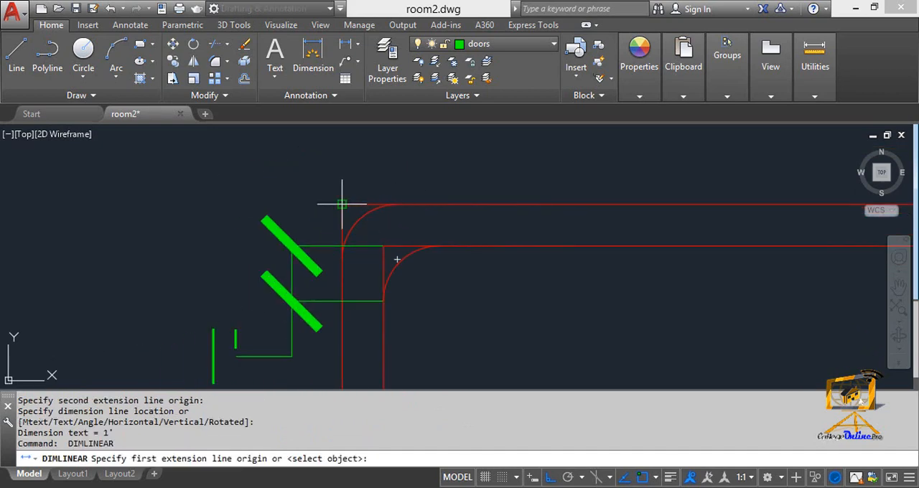
left_click(342, 204)
left_click(399, 204)
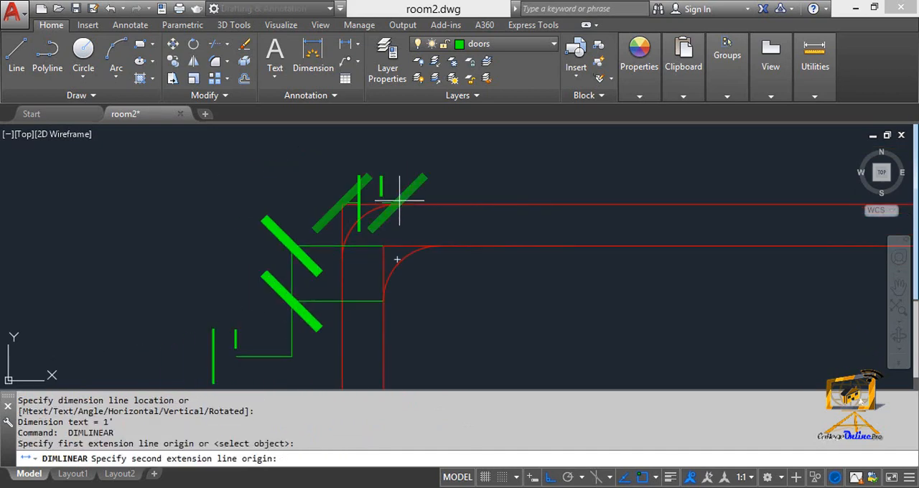
left_click(400, 160)
scroll(381, 208, "down", 2)
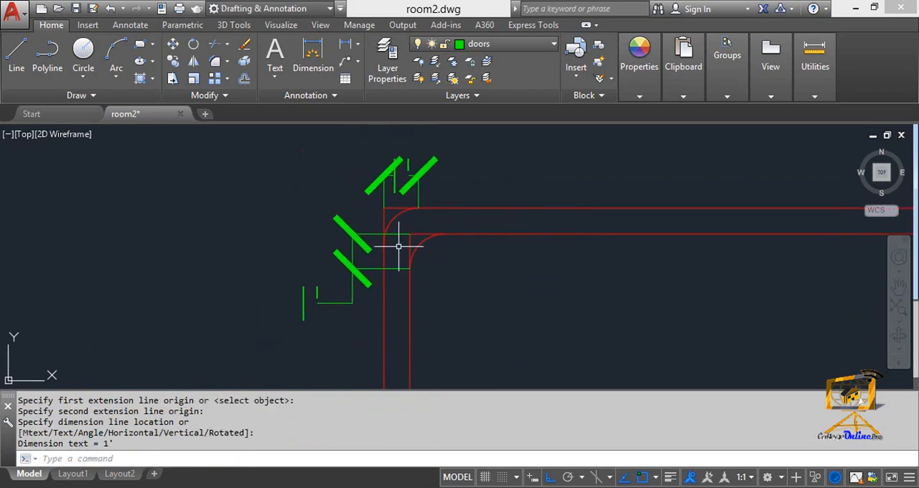
key("Escape")
- Erase the vertical and horizontal dimensions at the filleted wall corner
scroll(402, 247, "up", 3)
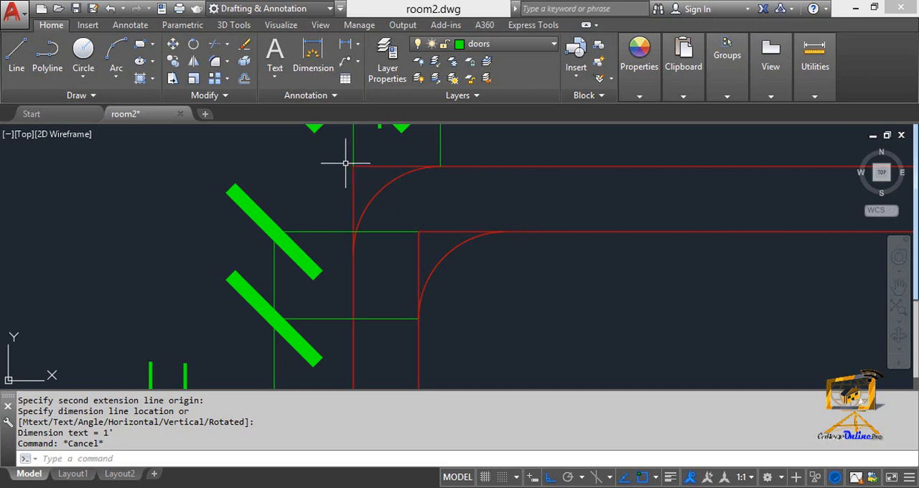
middle_click_drag(366, 235, 339, 337)
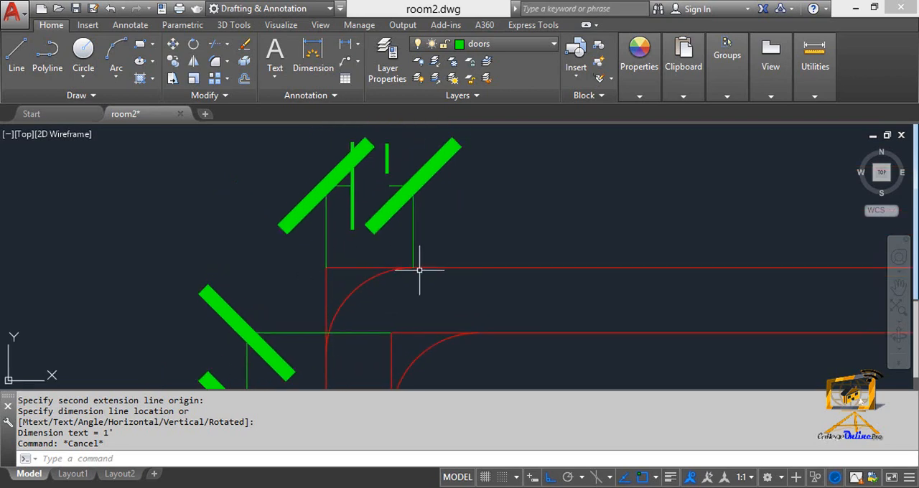
mouse_move(419, 269)
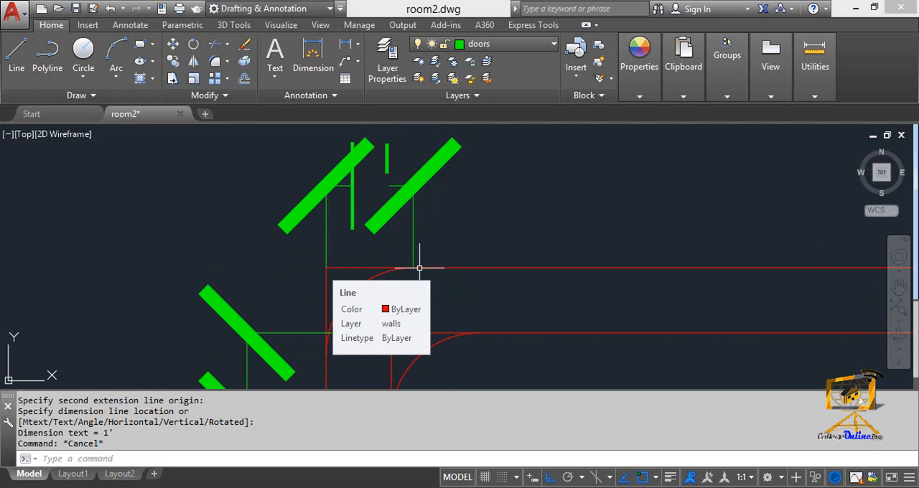
scroll(395, 234, "down", 4)
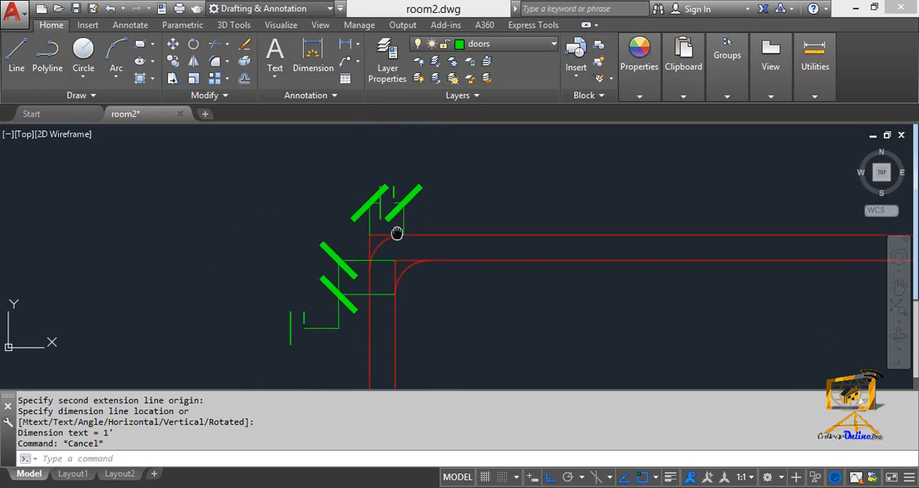
left_click(345, 314)
left_click(294, 238)
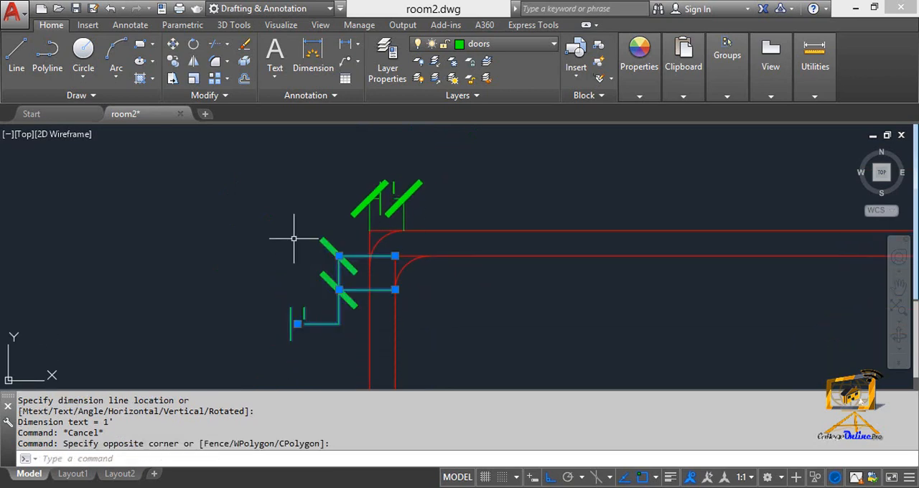
key("Delete")
left_click(431, 211)
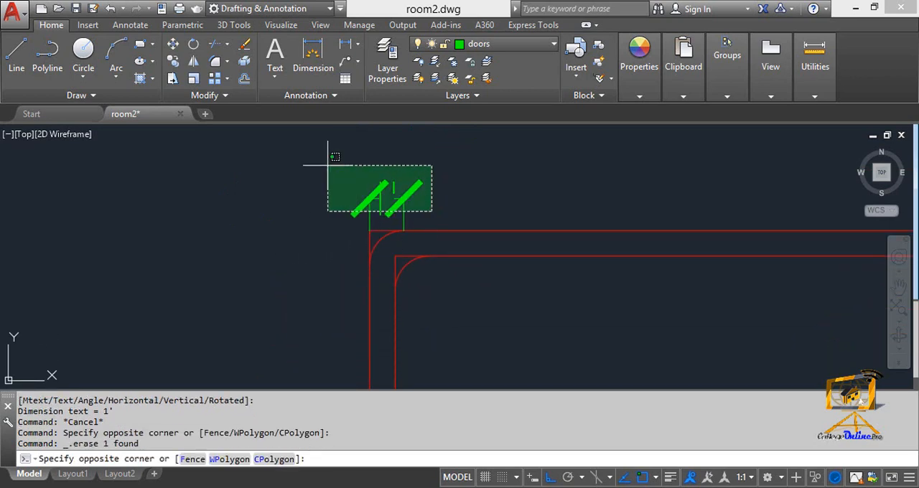
left_click(323, 163)
key("Delete")
key("Escape")
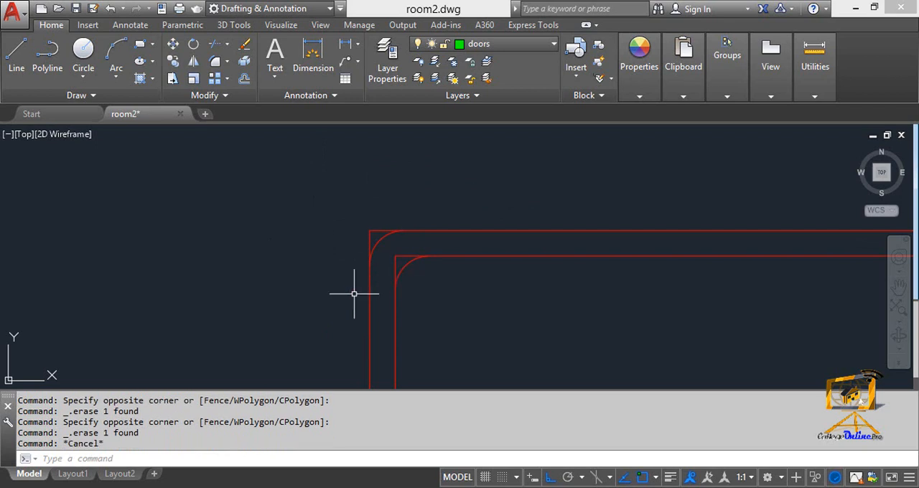
type("f")
key("Return")
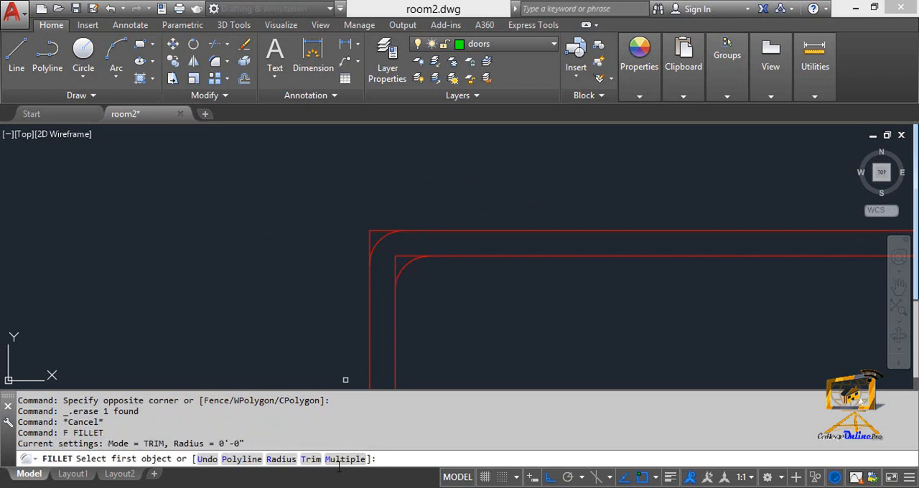
scroll(379, 359, "down", 5)
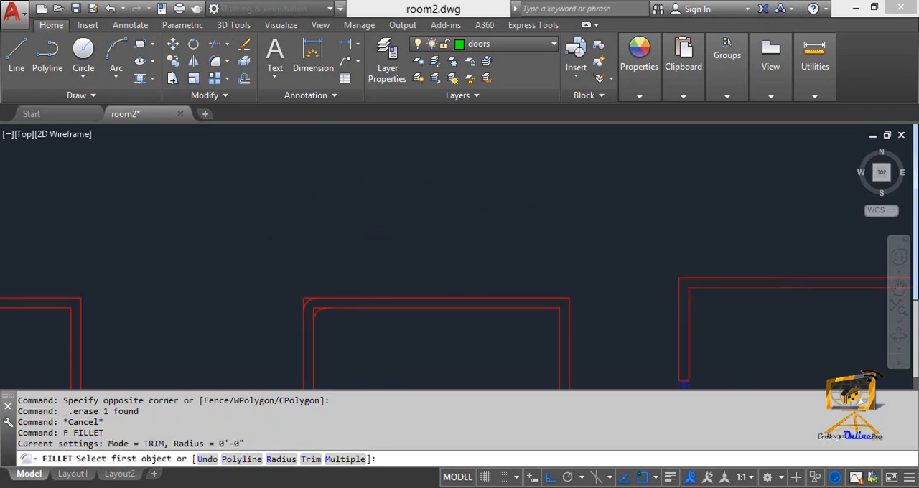
scroll(380, 360, "up", 2)
key("Escape")
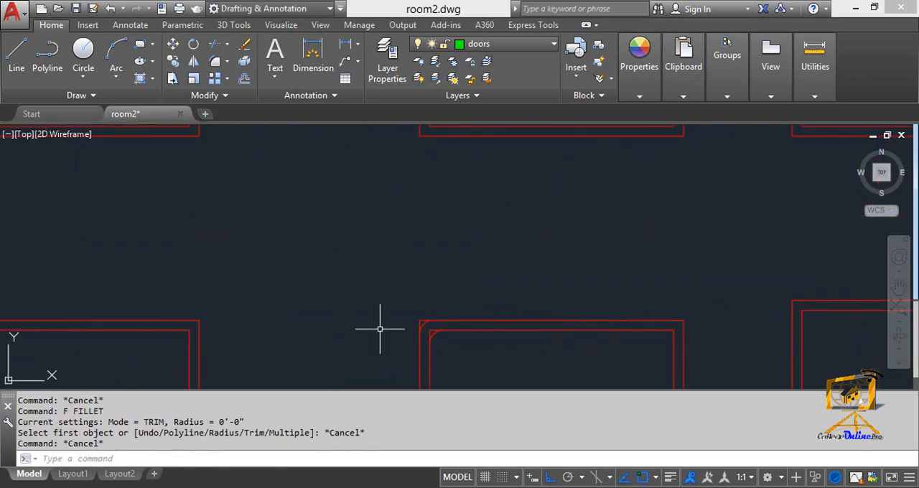
- Draw a roughly square rectangle in the empty space between the two rows of rooms
middle_click_drag(388, 322, 400, 303)
type("rec")
key("Return")
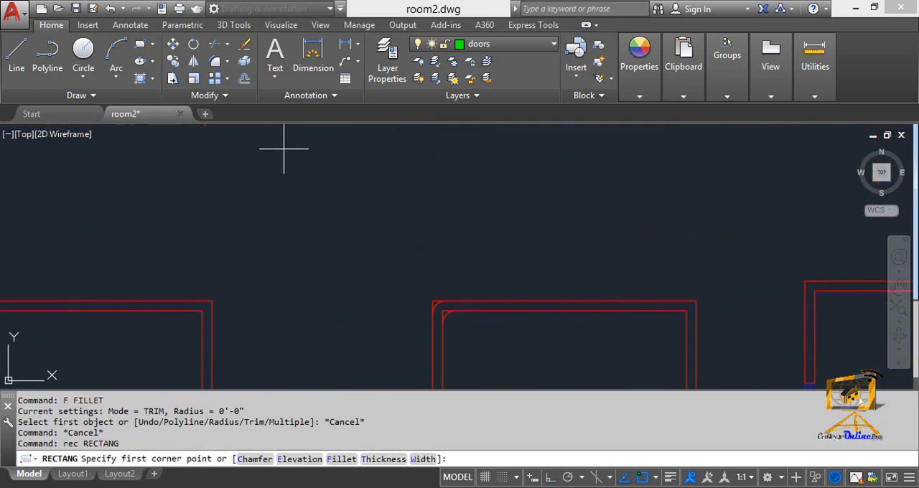
left_click(269, 146)
left_click(387, 265)
key("Escape")
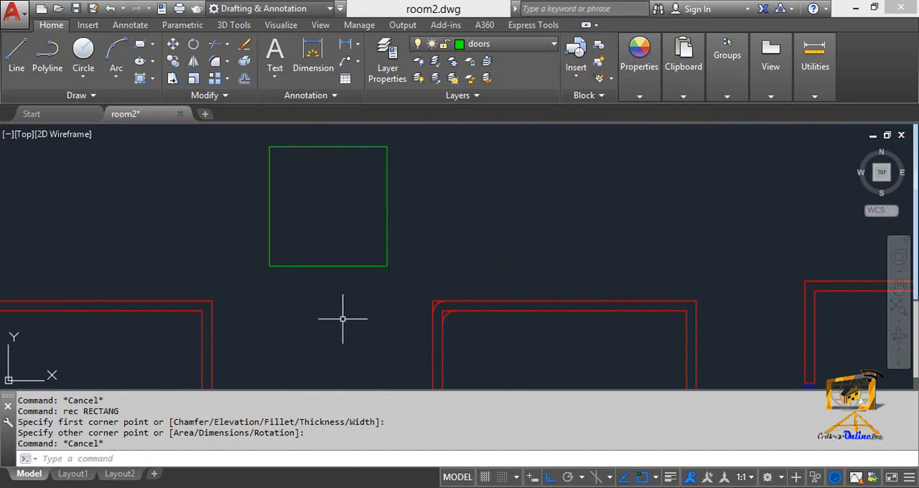
middle_click_drag(340, 318, 388, 342)
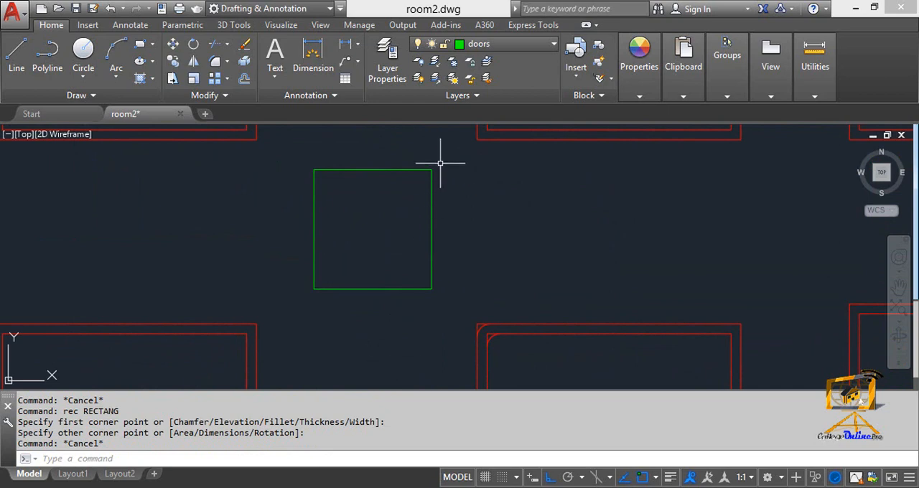
middle_click_drag(362, 271, 414, 292)
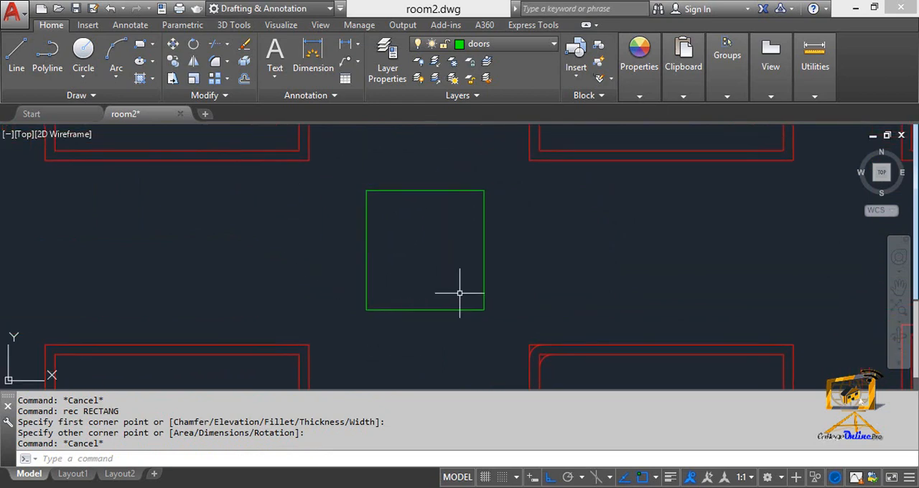
left_click(480, 269)
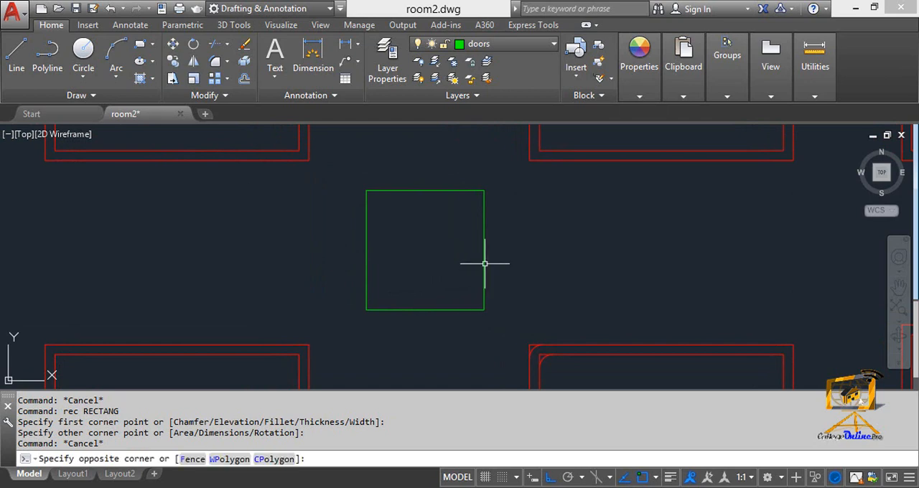
left_click(485, 263)
key("Escape")
key("Escape")
middle_click_drag(481, 275, 352, 277)
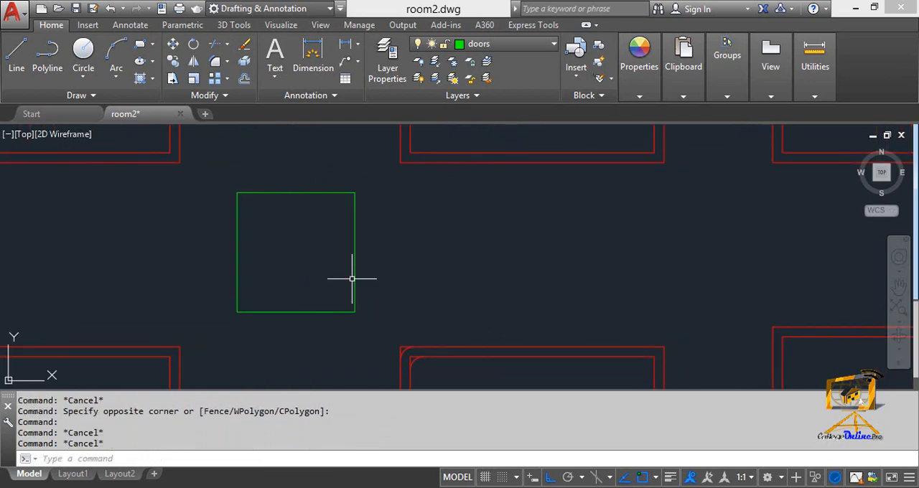
- Draw an open six-segment zigzag polyline beside the green rectangle, with ortho turned off after its first vertical segment
type("pl")
key("Return")
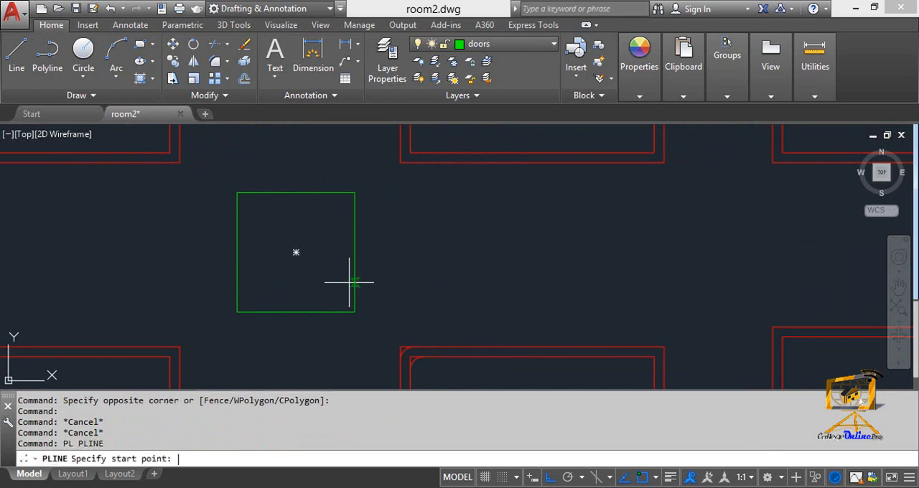
scroll(361, 287, "down", 2)
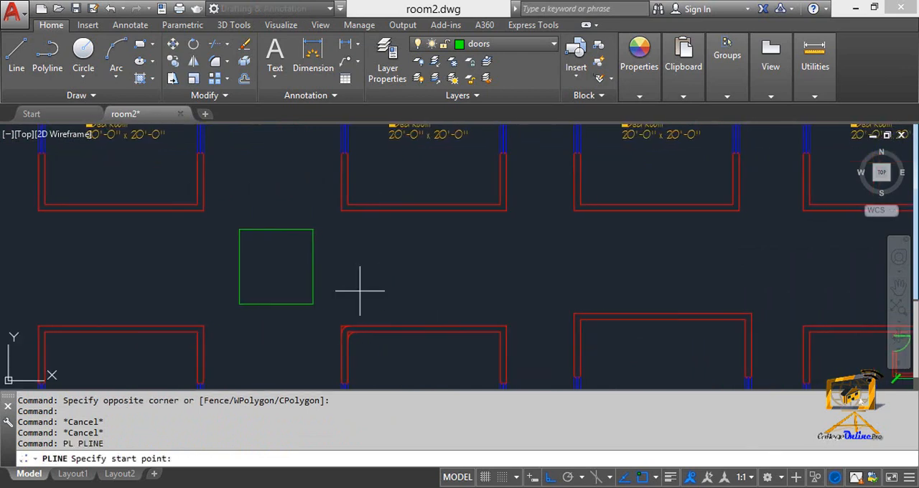
left_click(545, 297)
left_click(486, 236)
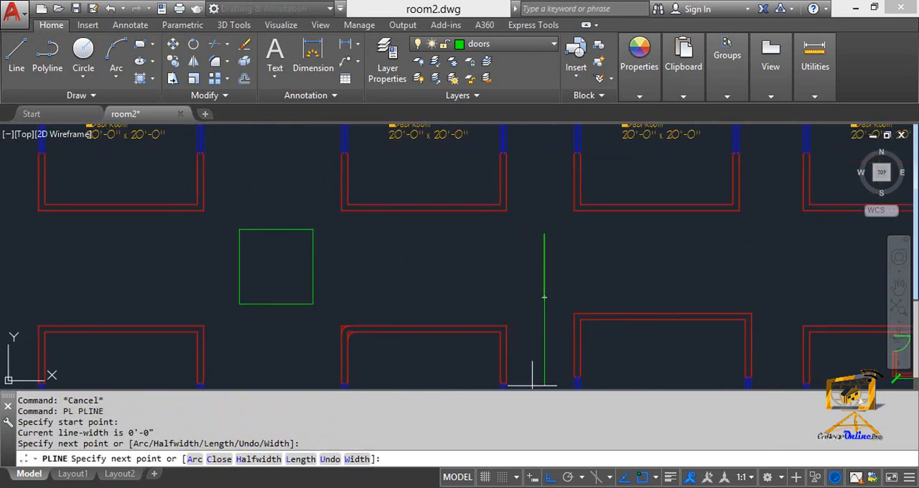
left_click(551, 478)
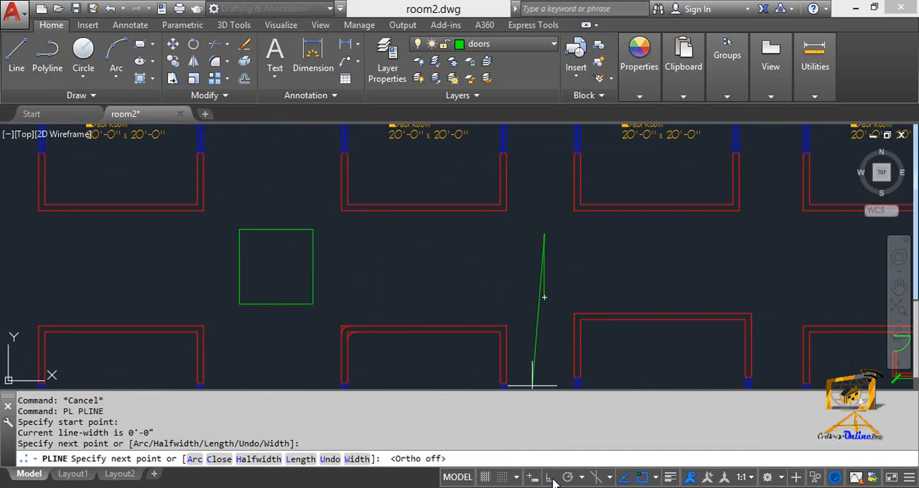
left_click(495, 221)
left_click(465, 281)
left_click(407, 237)
left_click(369, 286)
left_click(346, 241)
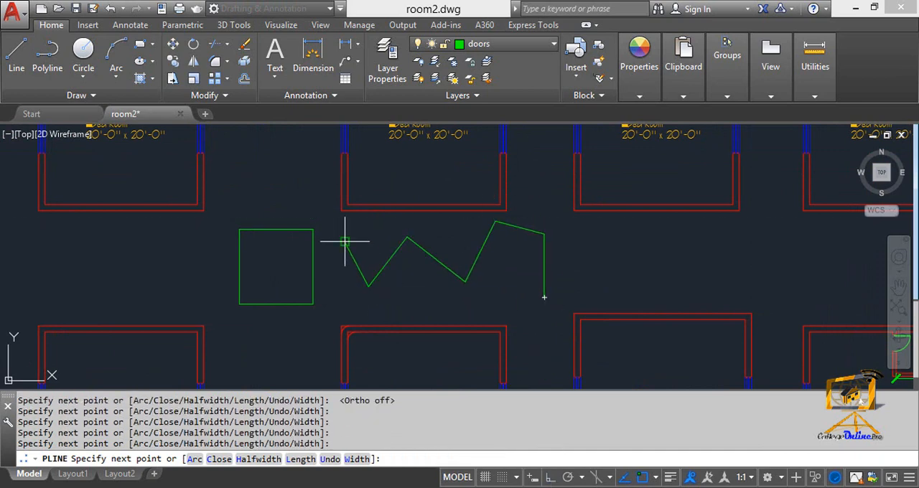
key("Escape")
- Select the zigzag polyline to examine it as a single object, and clear the selection
left_click(392, 260)
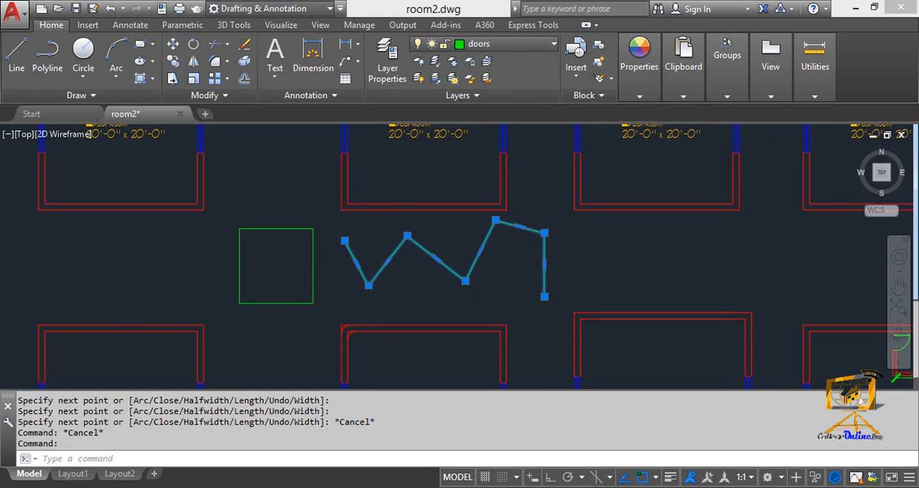
scroll(450, 266, "up", 4)
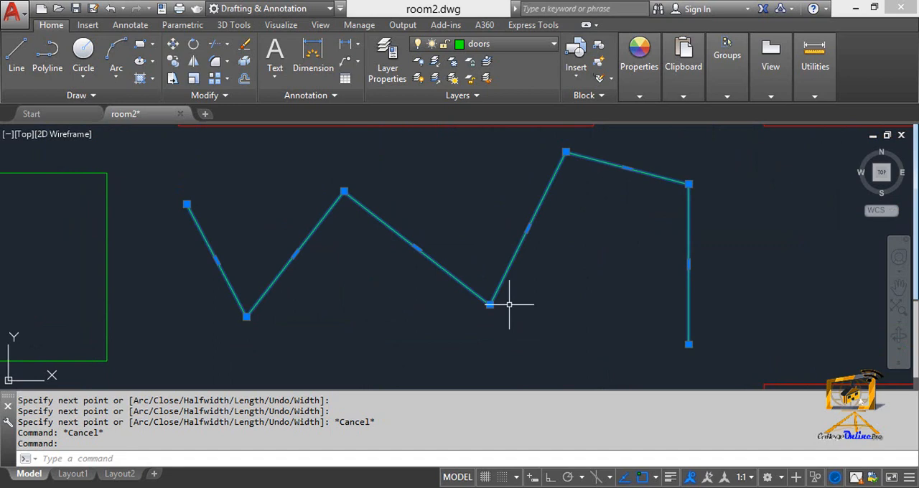
key("Escape")
key("Escape")
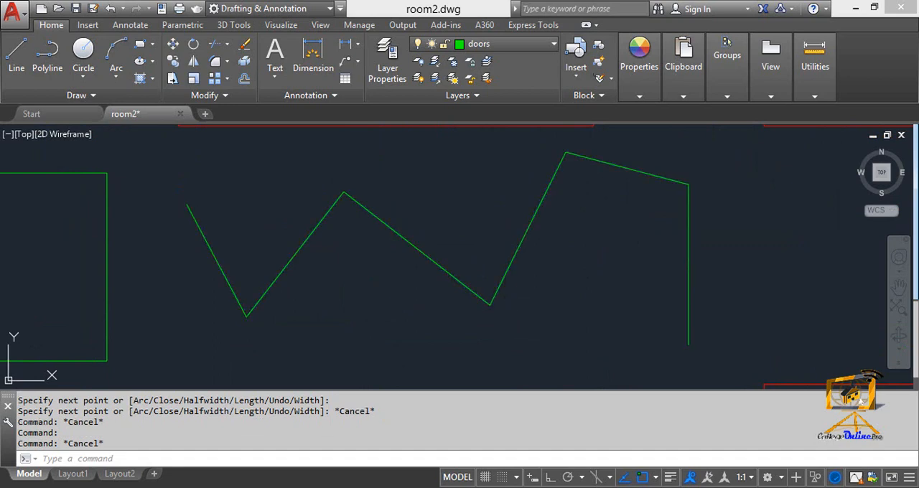
- Fillet all corners of the zigzag polyline at once using the Polyline option and a 1' radius
type("f")
key("Return")
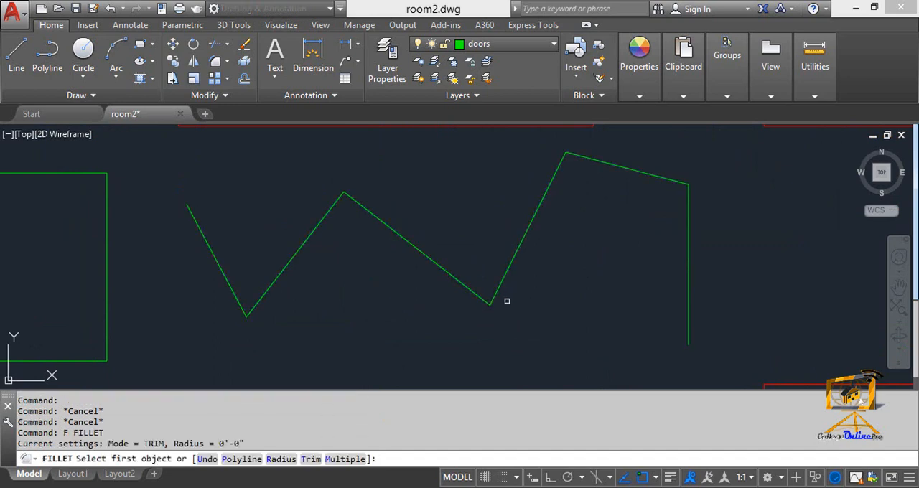
left_click(280, 459)
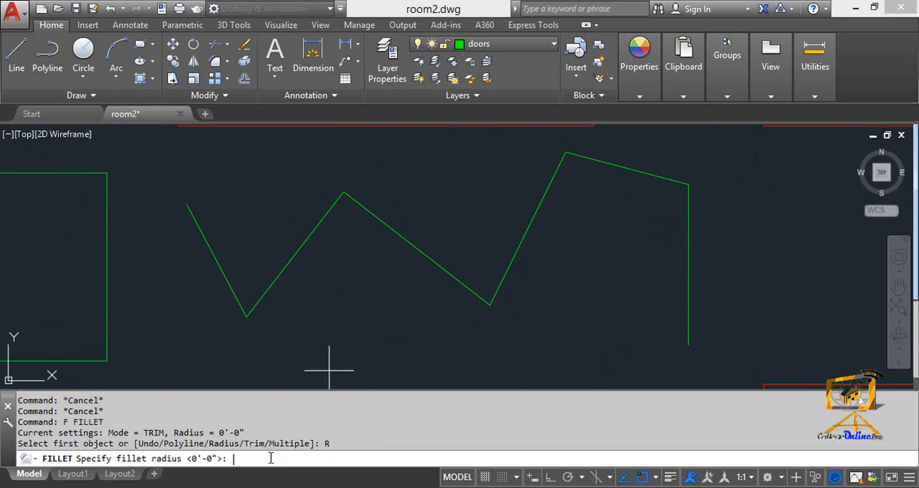
type("1'")
key("Return")
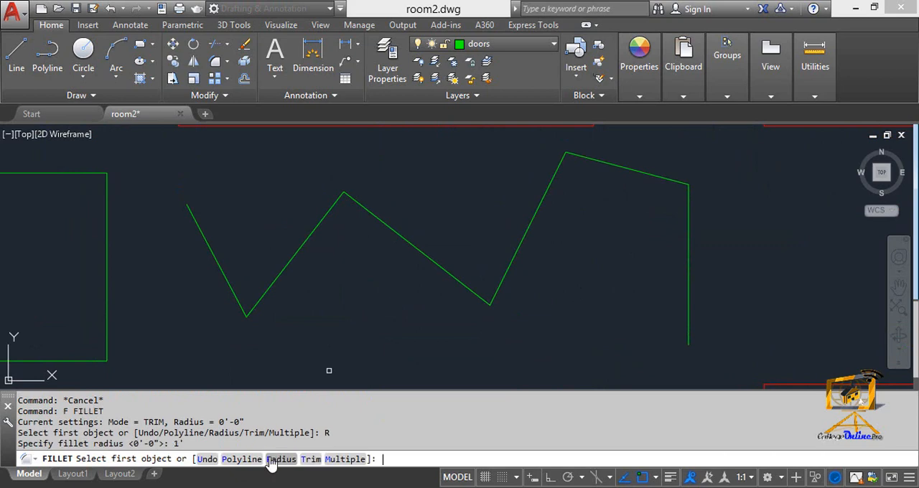
left_click(228, 460)
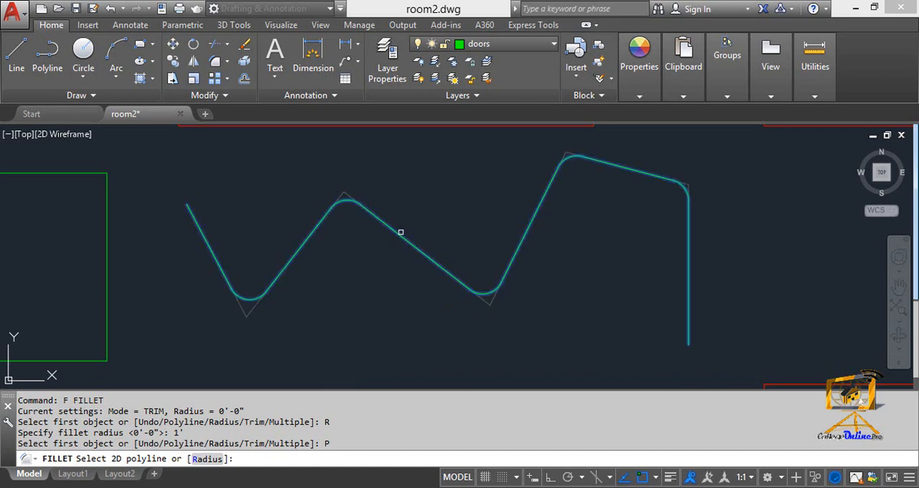
left_click(400, 234)
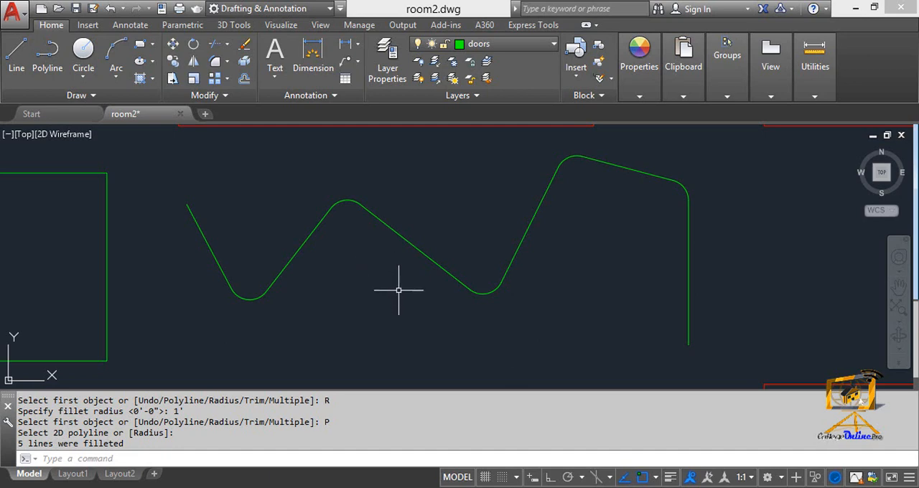
- Undo the fillet applied to the whole zigzag polyline
key("Escape")
key("Escape")
scroll(397, 280, "down", 2)
key("ctrl+z")
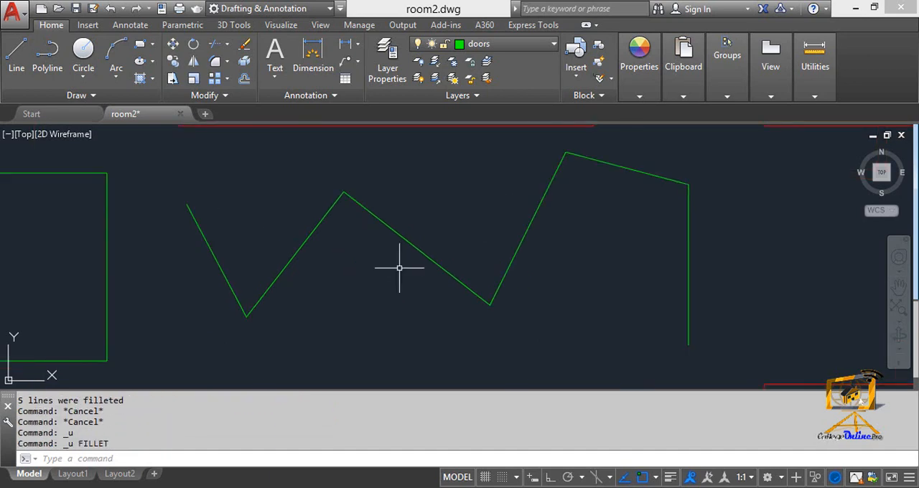
key("Escape")
- Fillet only the zigzag polyline's tallest peak, between its sloping top segment and the long diagonal, with a 1' radius
type("F")
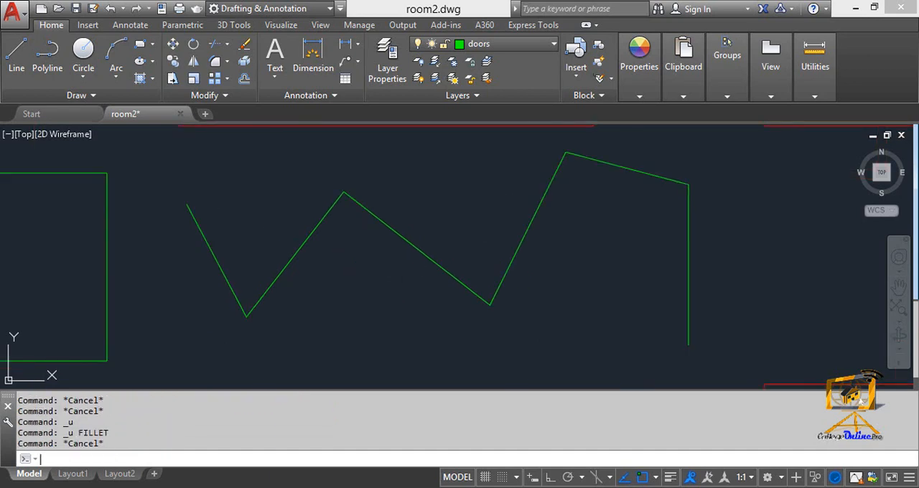
key("Return")
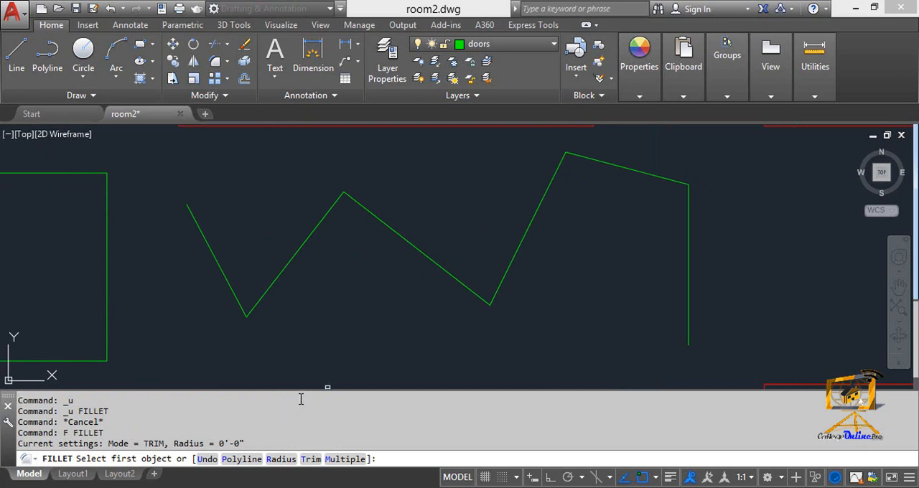
type("r")
key("Return")
type("1")
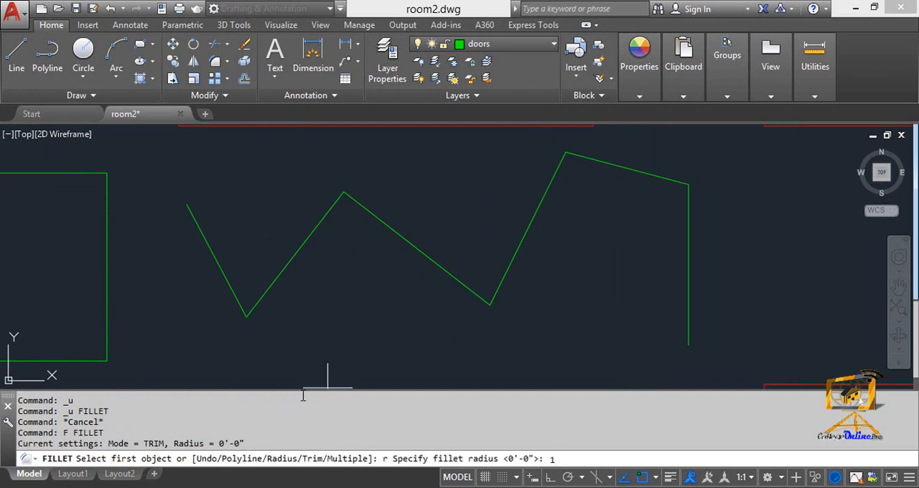
type("'")
key("Return")
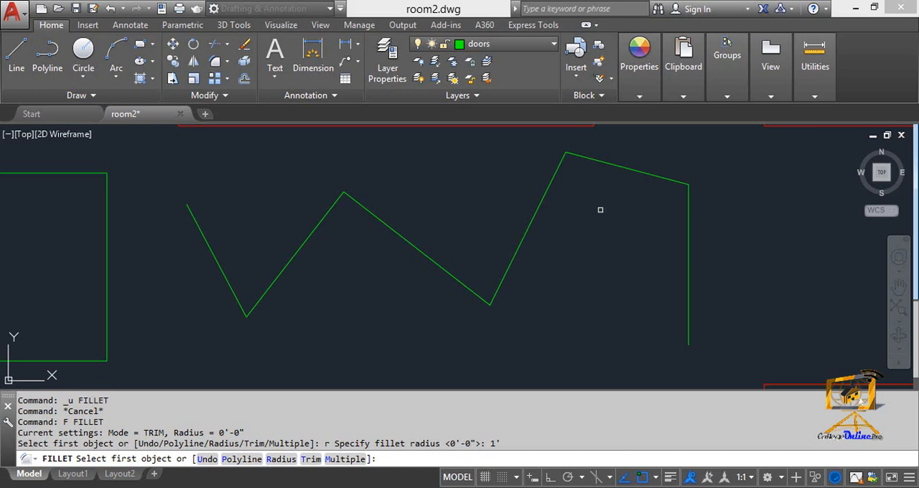
left_click(613, 165)
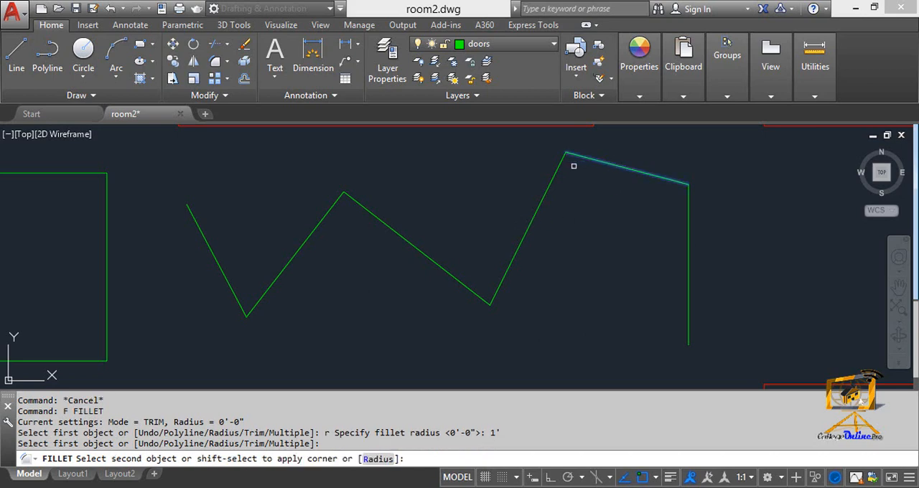
left_click(560, 168)
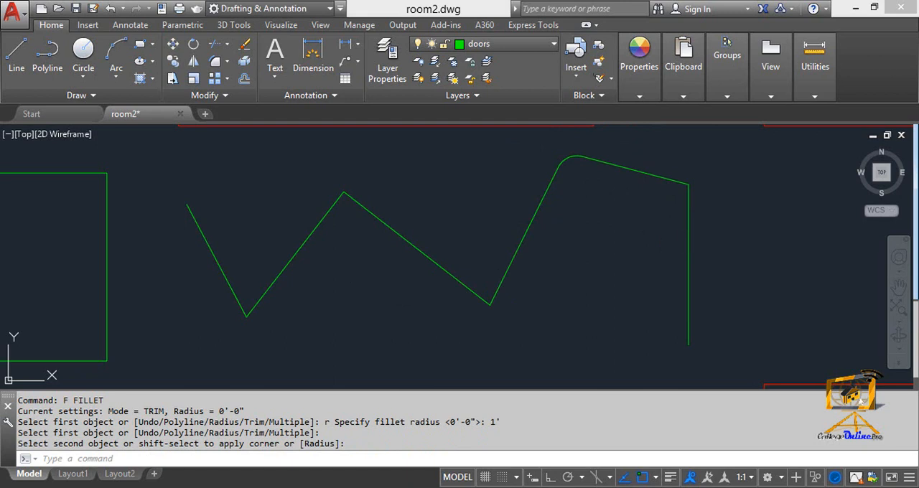
- Undo the single fillet at the polyline's tallest peak
key("Escape")
key("ctrl+z")
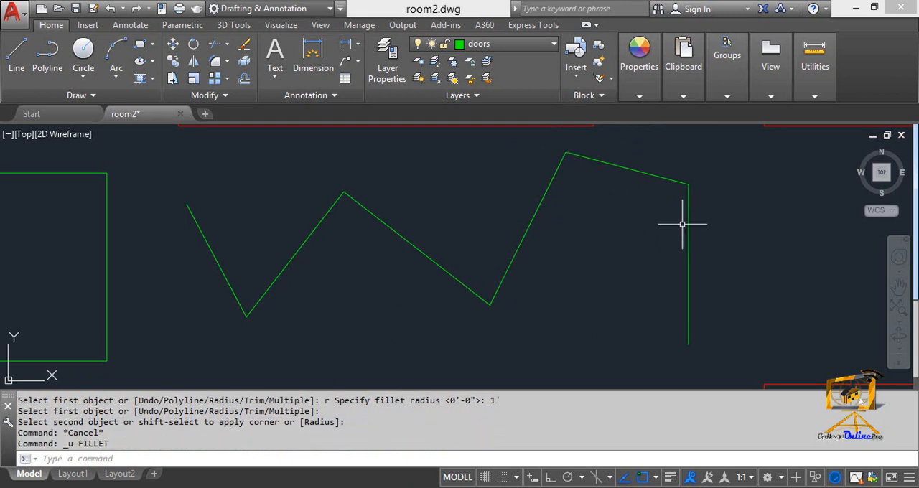
key("Escape")
- Fillet the zigzag polyline's corner between its sloping top segment and the final vertical segment, using a 1' radius and the Multiple option
type("f")
key("Return")
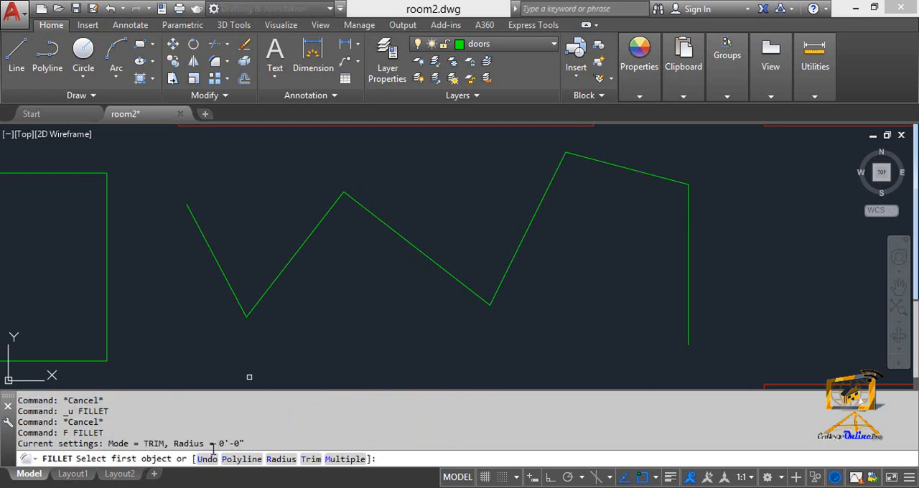
left_click_drag(217, 445, 263, 443)
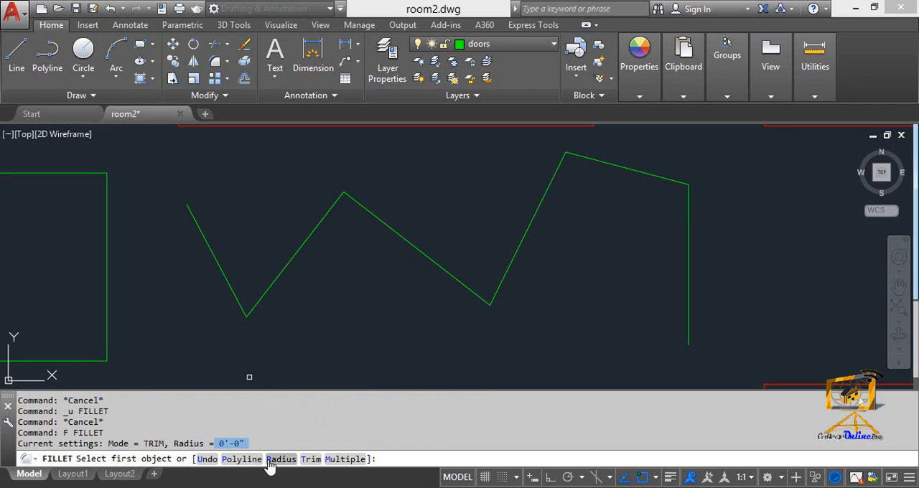
left_click(281, 459)
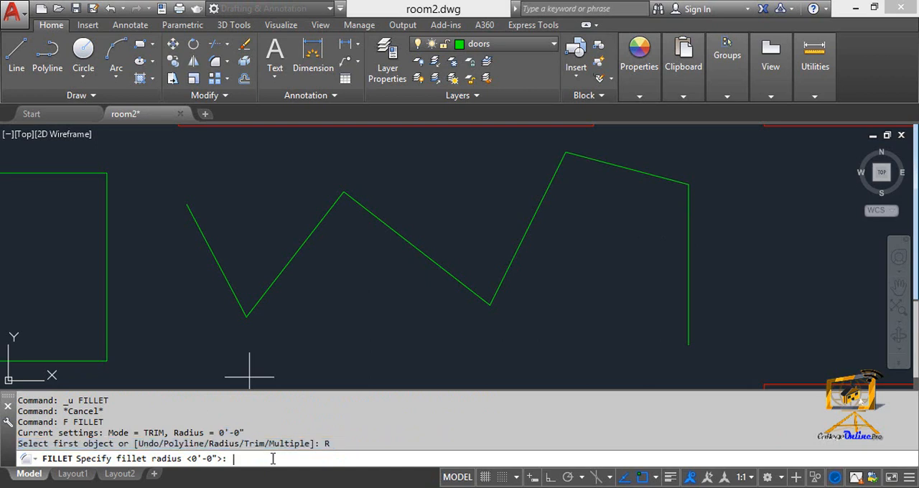
type("1'")
key("Return")
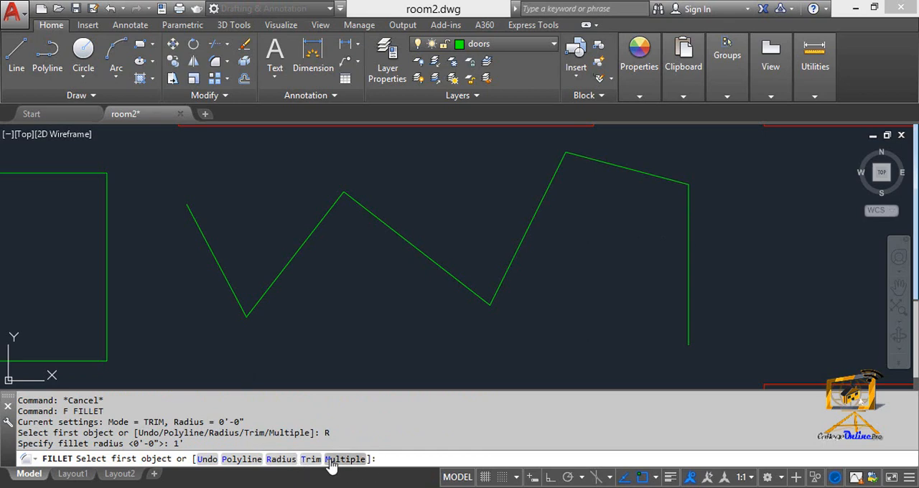
key("Return")
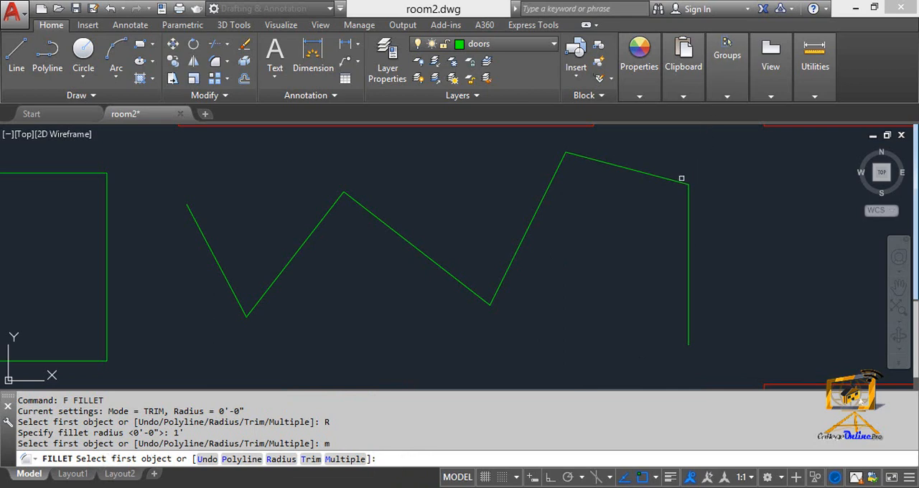
left_click(677, 181)
left_click(689, 210)
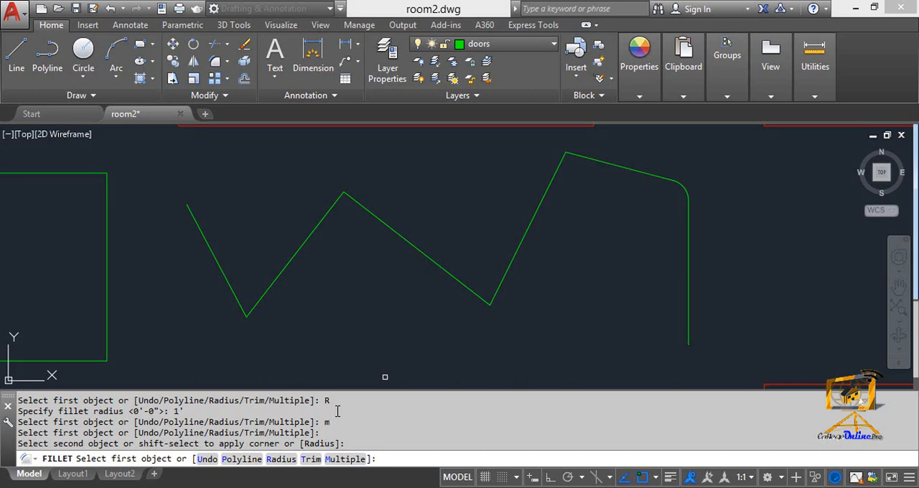
- Fillet the zigzag polyline's middle peak and tallest peak within the same Multiple fillet command
left_click(376, 218)
left_click(326, 210)
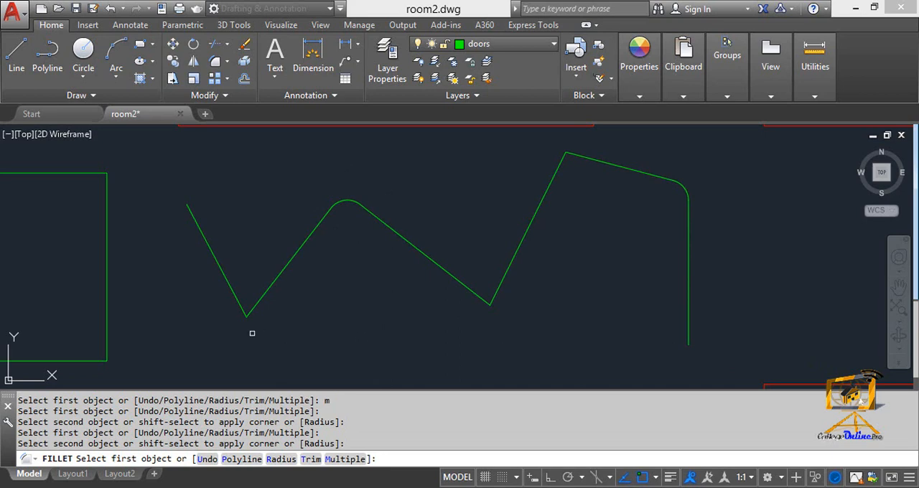
left_click(548, 188)
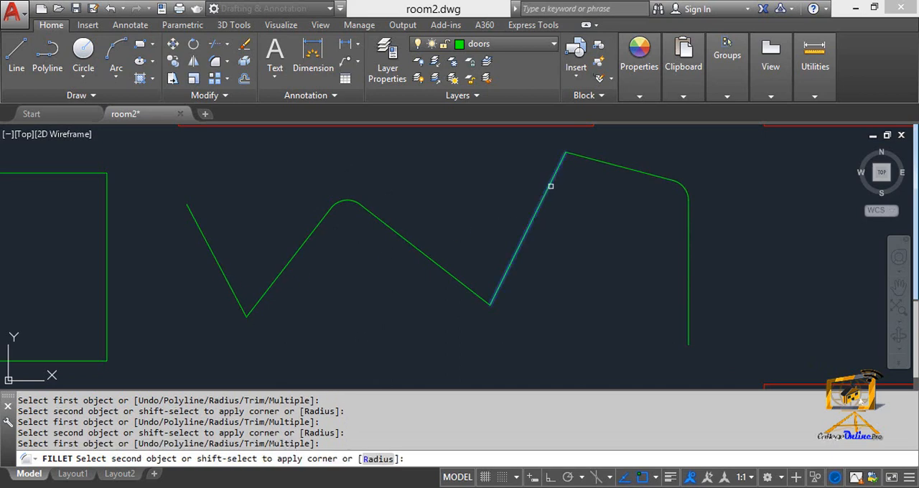
left_click(585, 158)
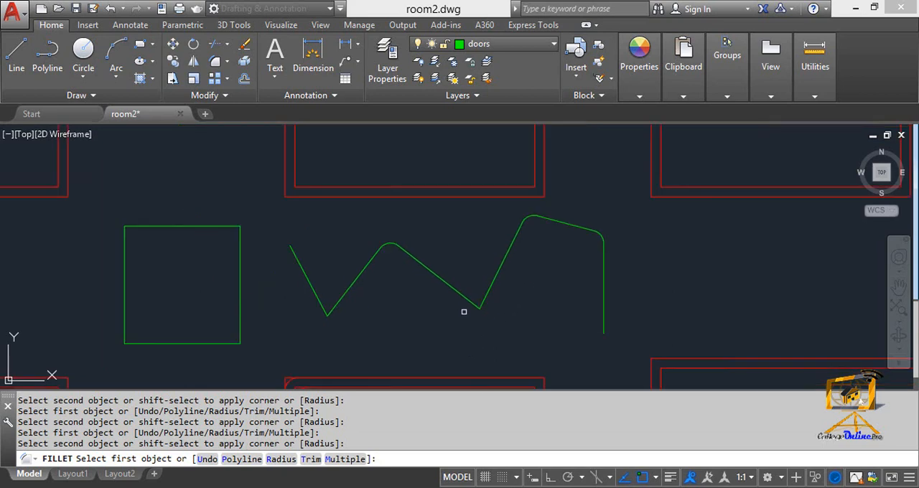
- Fillet the green square's upper-right and lower-left corners with the same radius
scroll(474, 316, "down", 2)
middle_click_drag(316, 275, 505, 287)
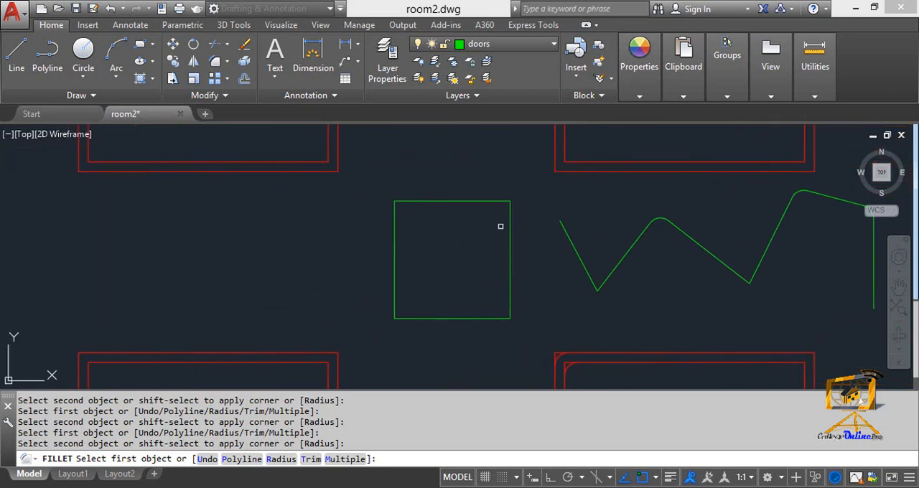
left_click(510, 214)
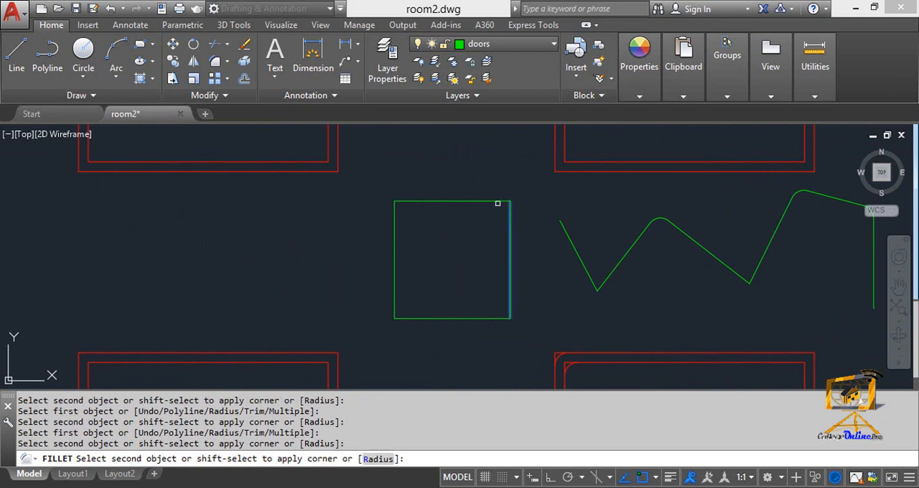
left_click(498, 203)
left_click(394, 302)
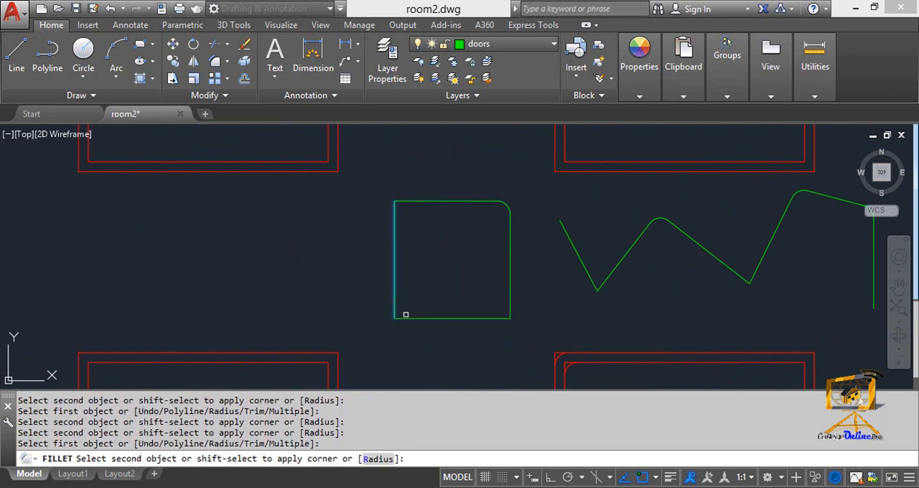
left_click(408, 318)
- Fillet the inner and outer wall lines at the upper-left corner of the bedroom below and left of the square
middle_click_drag(318, 340, 547, 212)
scroll(335, 257, "up", 4)
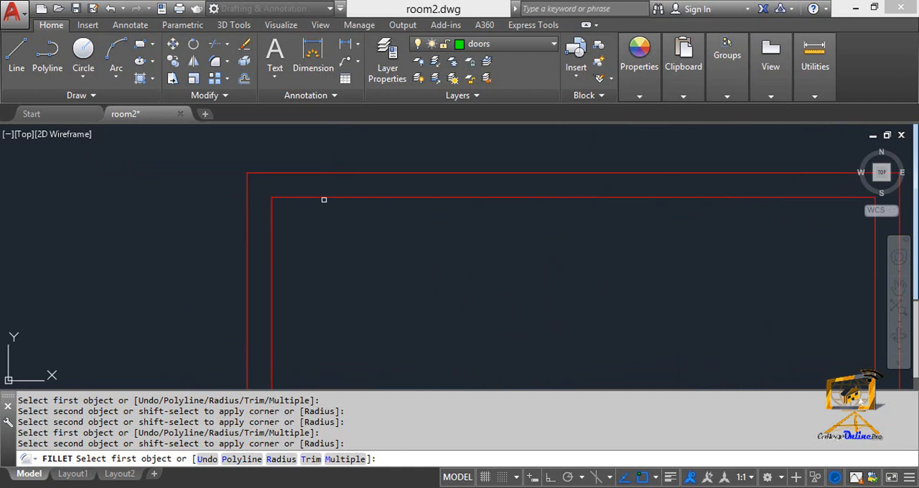
left_click(323, 198)
left_click(270, 223)
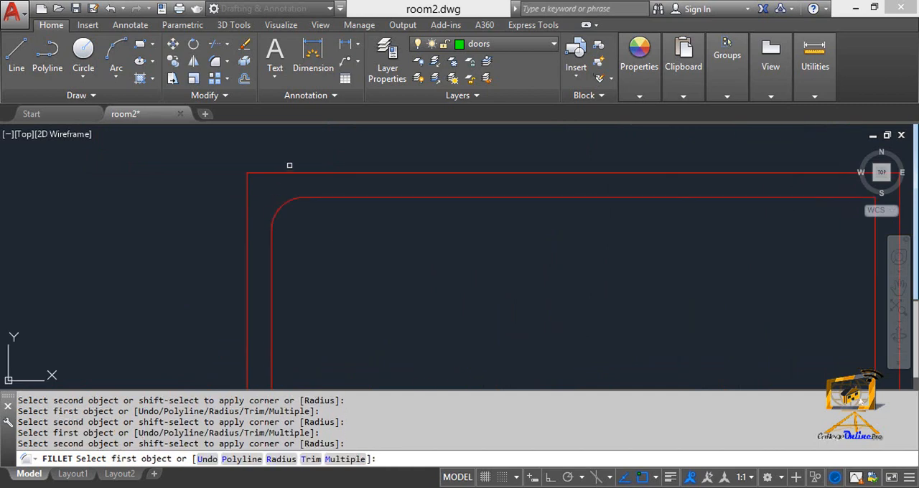
left_click(287, 174)
left_click(248, 204)
scroll(248, 201, "down", 5)
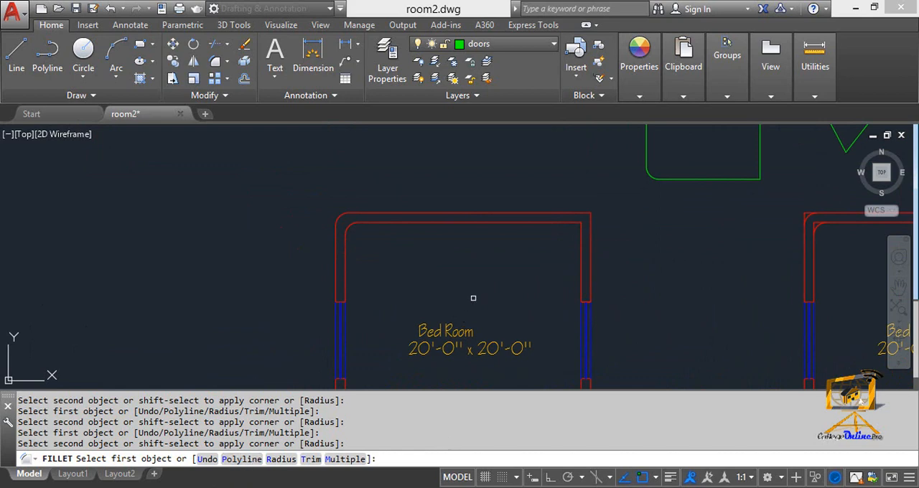
- Undo the two bedroom wall fillets and the two square fillets within the command, then end Fillet
scroll(328, 215, "up", 4)
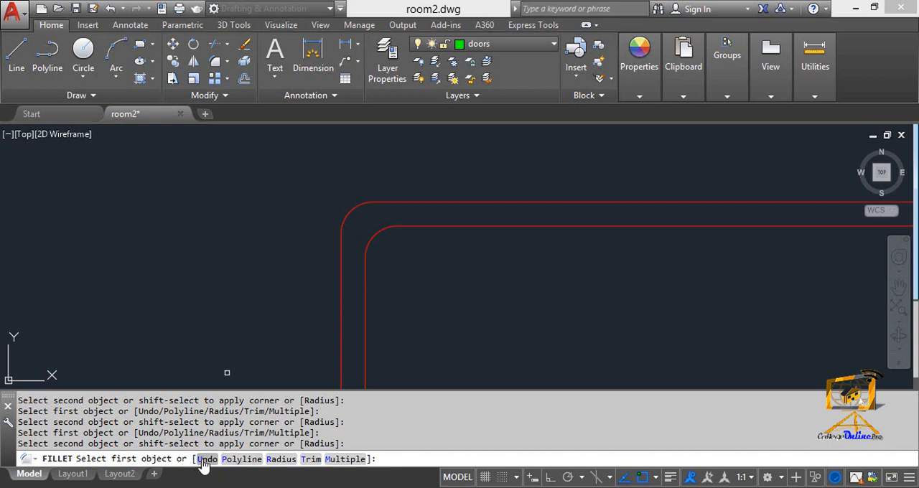
type("u")
key("Return")
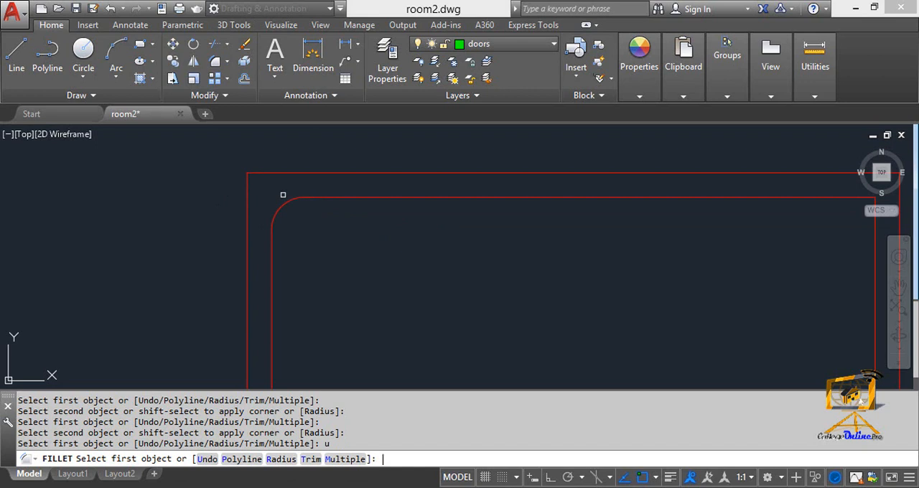
key("Return")
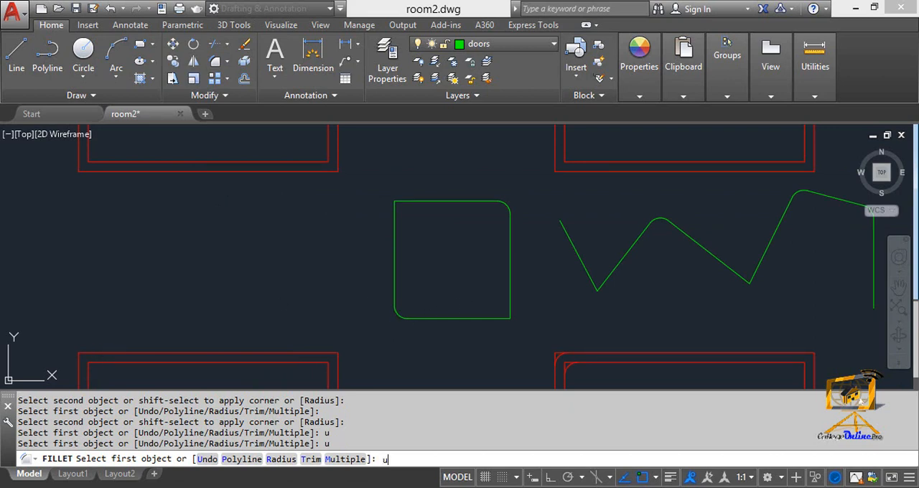
key("Return")
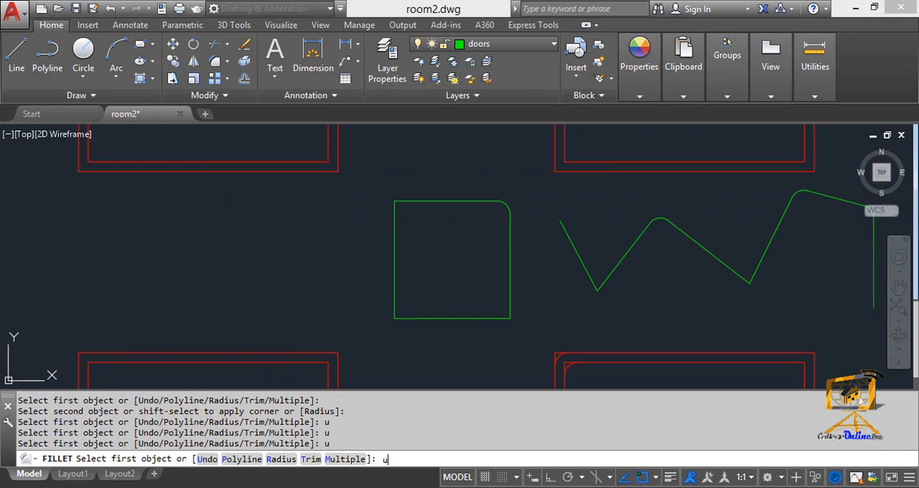
key("Return")
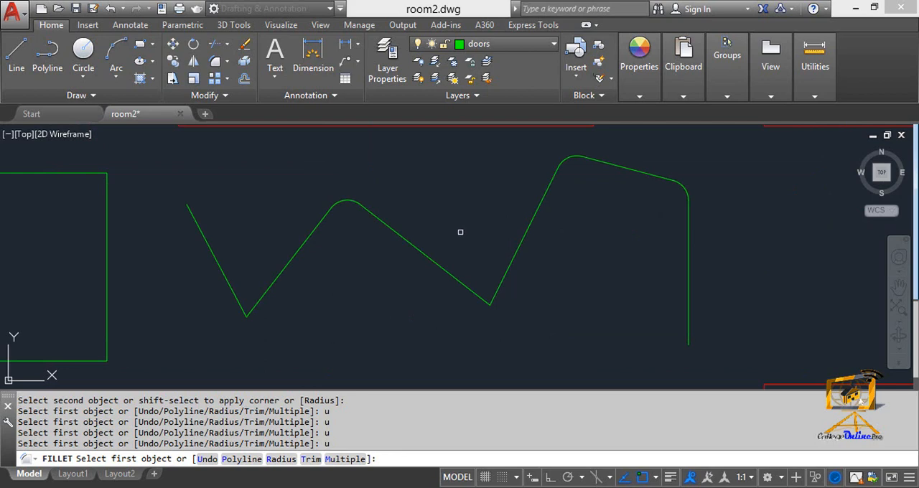
scroll(420, 277, "down", 2)
middle_click_drag(347, 324, 360, 298)
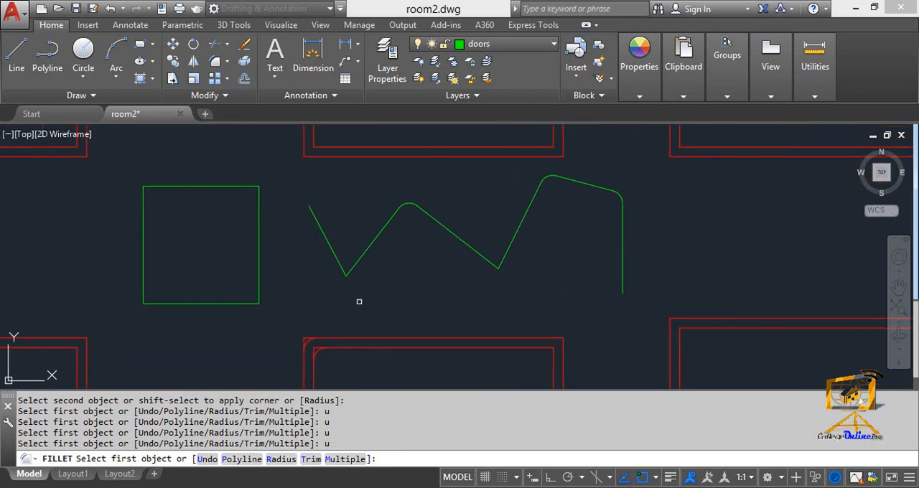
key("Escape")
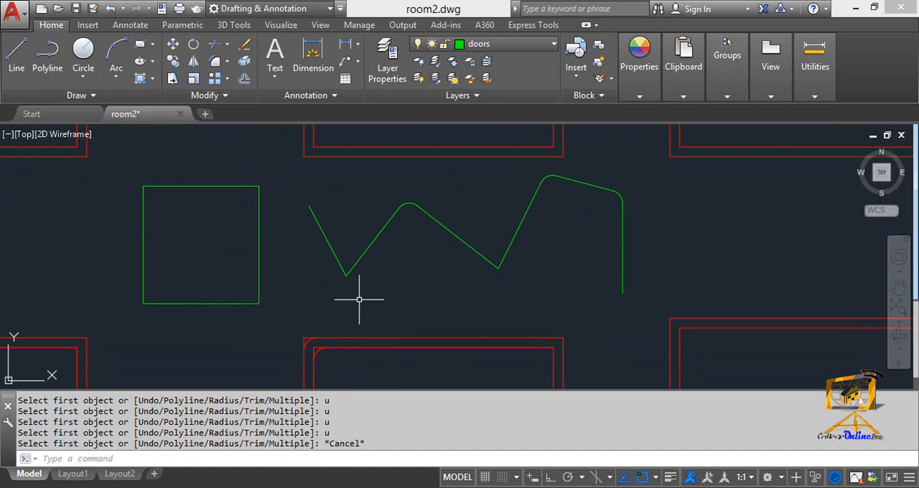
mouse_move(379, 270)
middle_mouse_down()
mouse_move(362, 284)
mouse_move(367, 342)
mouse_move(384, 379)
middle_mouse_up()
scroll(375, 269, "down", 2)
scroll(372, 273, "up", 4)
middle_click_drag(384, 184, 366, 382)
scroll(382, 247, "down", 2)
scroll(383, 247, "up", 2)
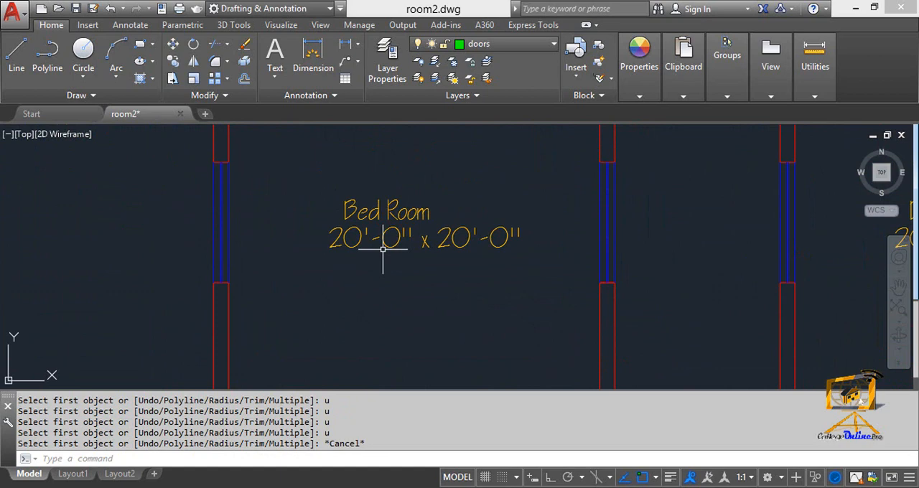
scroll(383, 248, "down", 3)
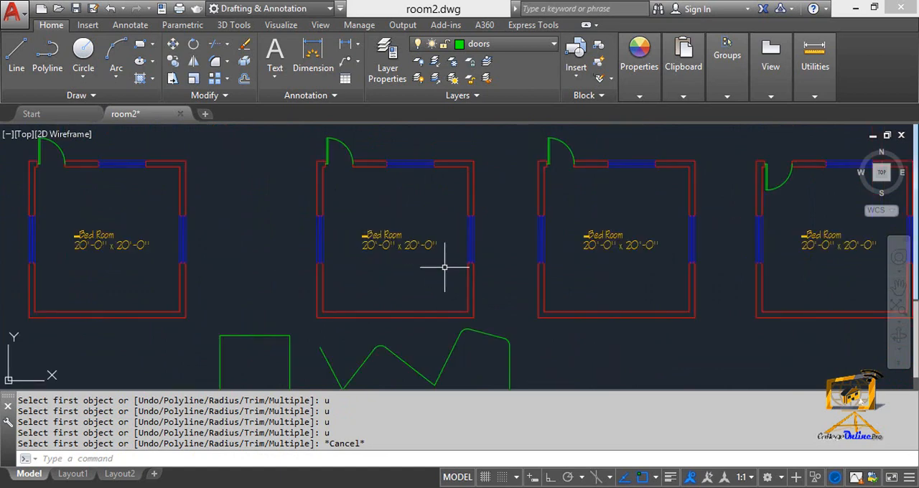
middle_click_drag(447, 263, 330, 229)
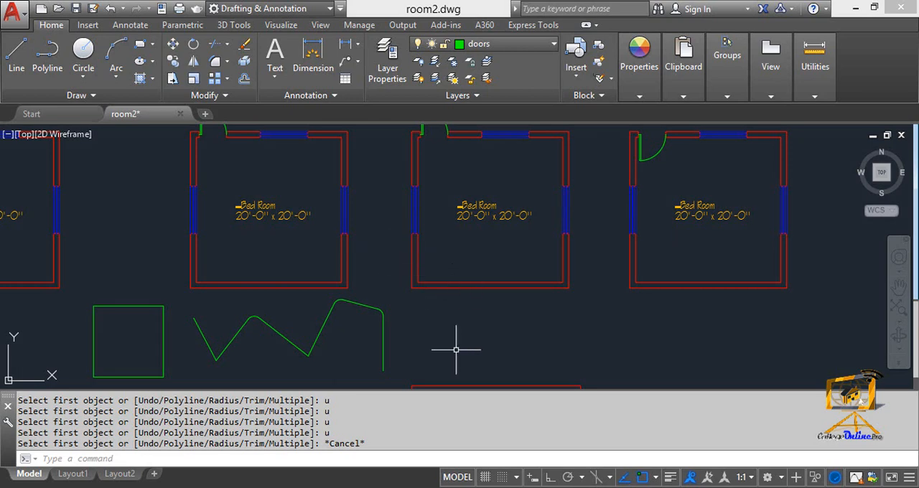
left_click(464, 487)
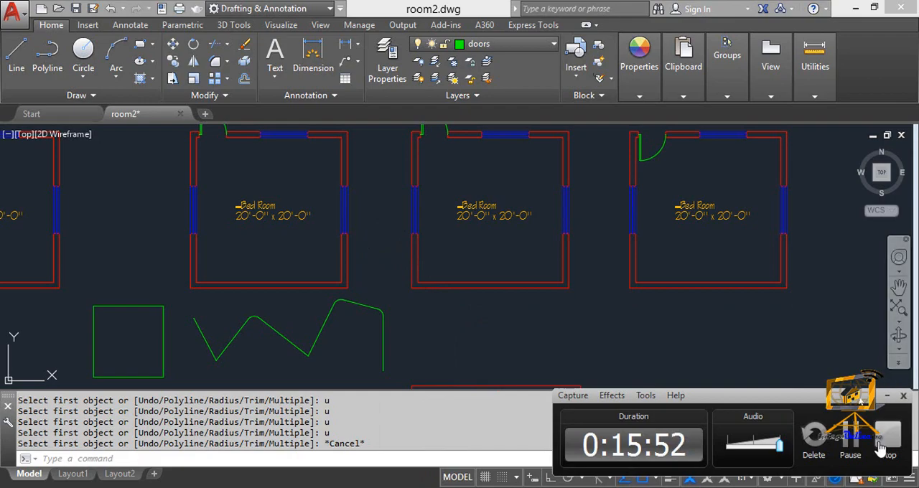